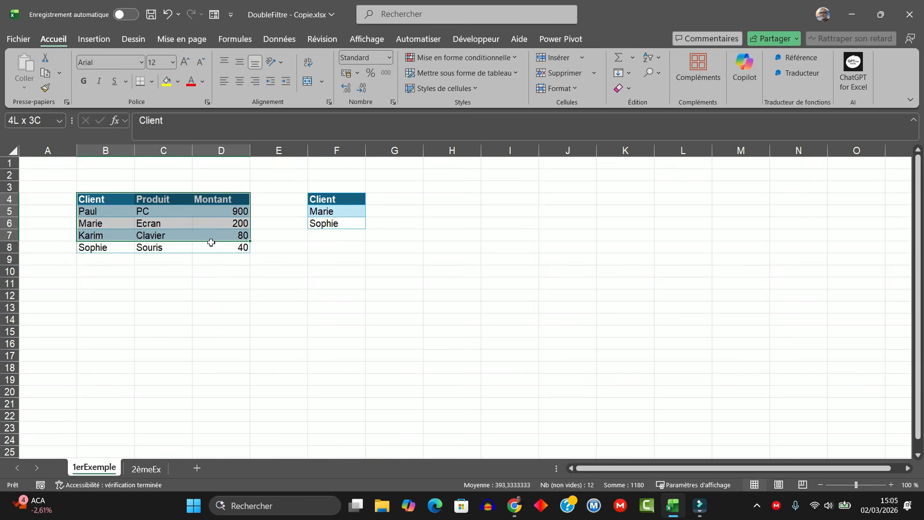
Step: Examine the sales list in B4:D8 with its client, product and amount columns, and the separate client list in F4:F6
{"action": "left_click", "coordinate": [99, 208]}
{"action": "left_click", "coordinate": [157, 208]}
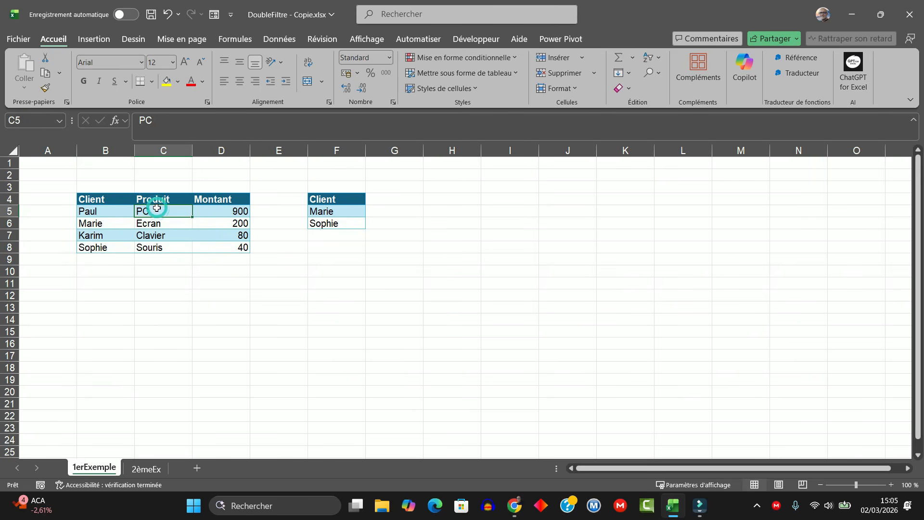
{"action": "left_click", "coordinate": [214, 207]}
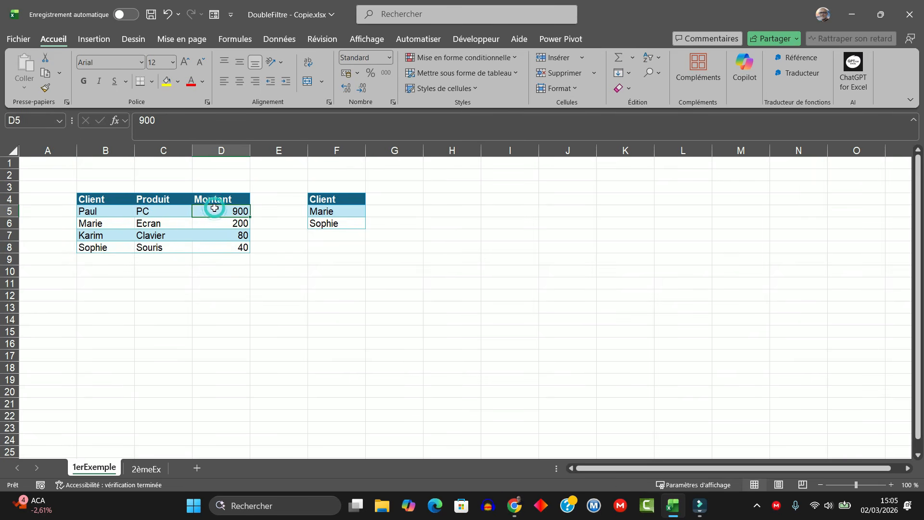
{"action": "left_click", "coordinate": [331, 210]}
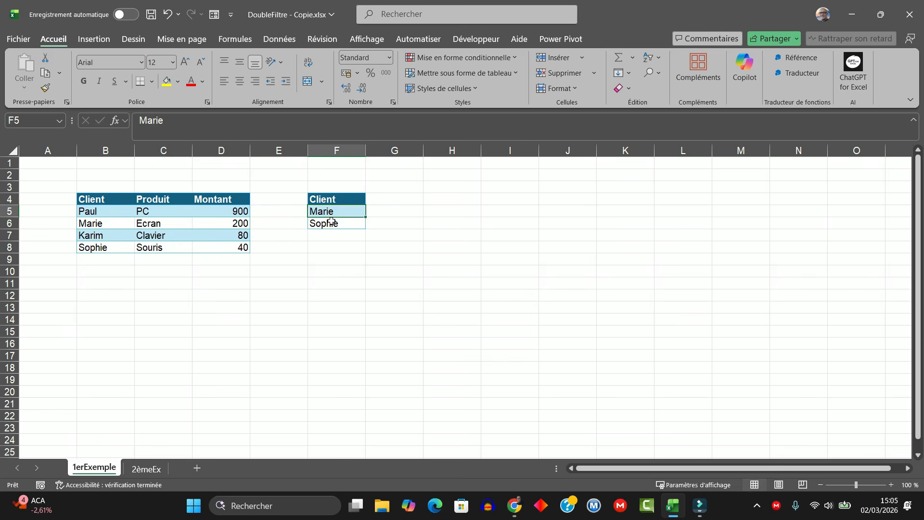
{"action": "key", "text": "Down"}
{"action": "left_click_drag", "start_coordinate": [331, 200], "coordinate": [331, 221]}
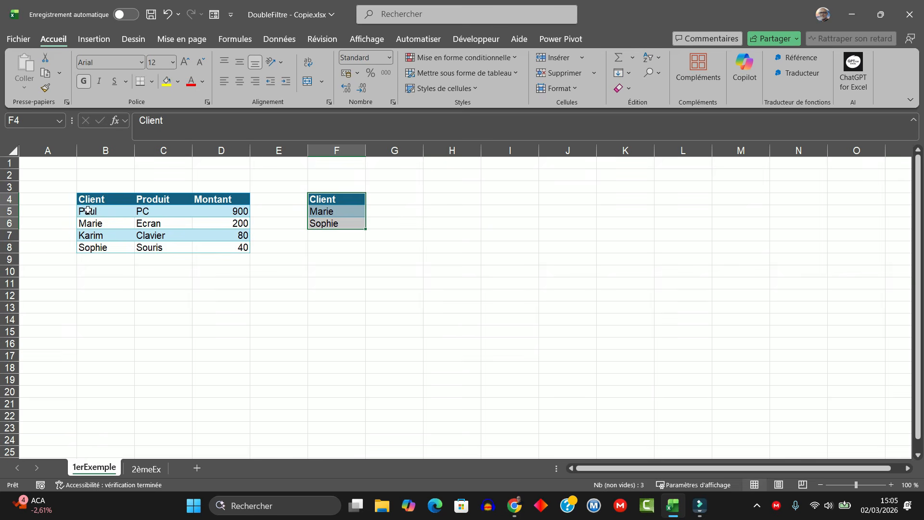
{"action": "left_click_drag", "start_coordinate": [92, 201], "coordinate": [244, 247]}
Step: Convert the sales range B4:D8 into a table with headers
{"action": "left_click", "coordinate": [163, 224]}
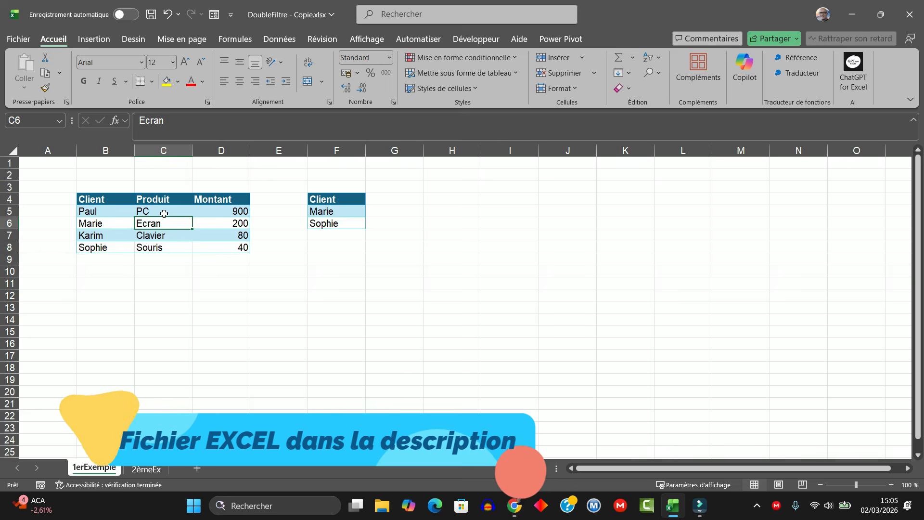
{"action": "key", "text": "ctrl+l"}
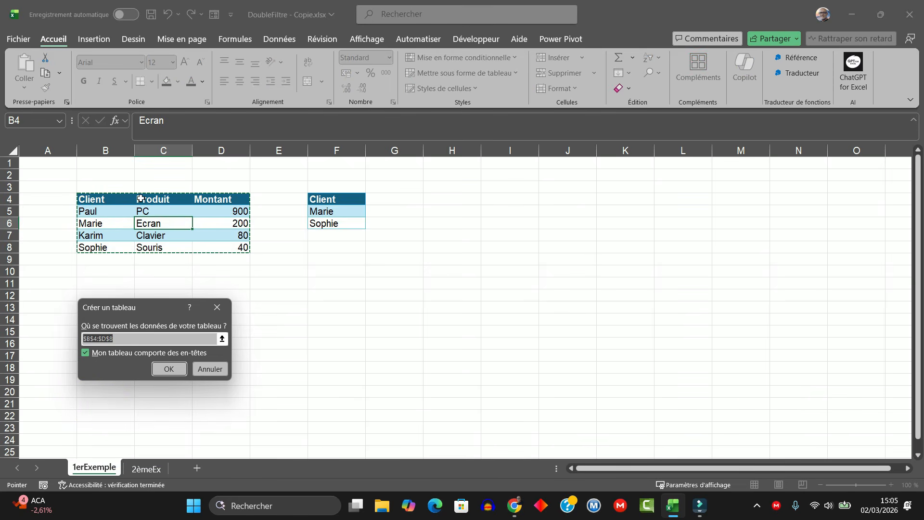
{"action": "left_click", "coordinate": [173, 370]}
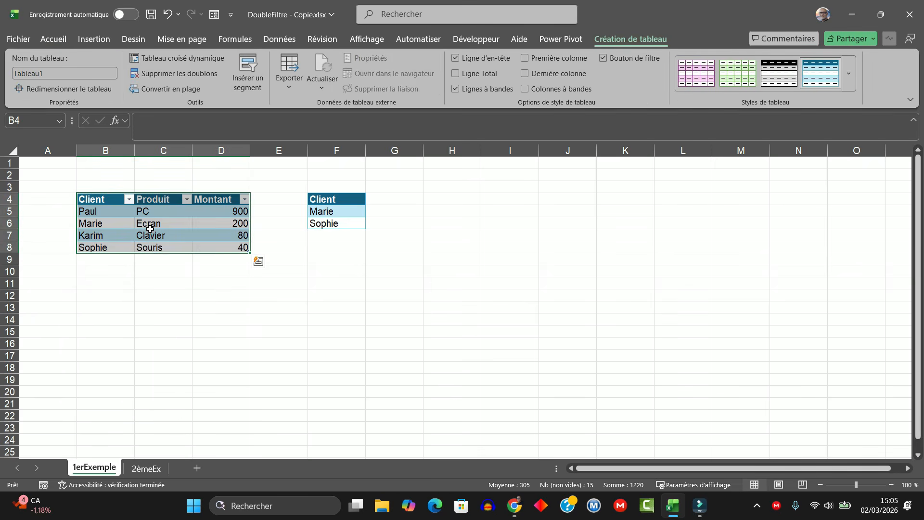
Step: Rename the sales table as TableauVentes
{"action": "left_click", "coordinate": [150, 228]}
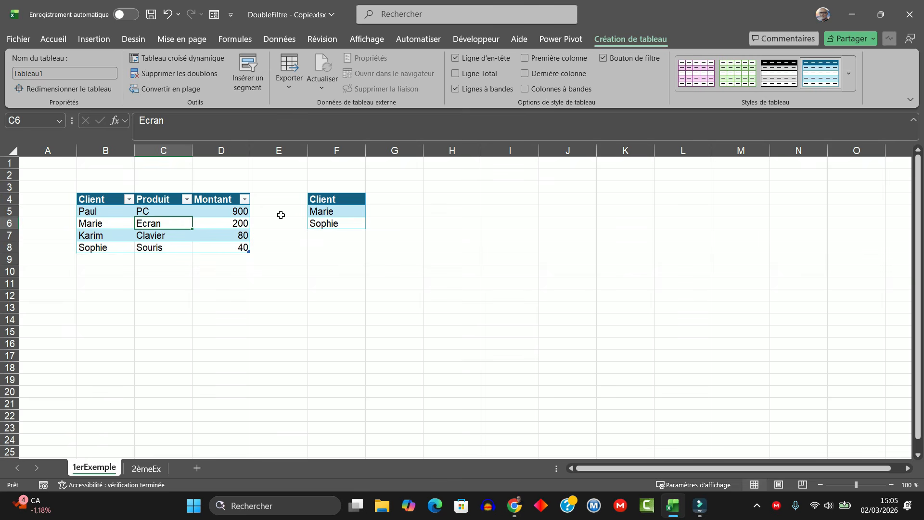
{"action": "left_click", "coordinate": [632, 41]}
{"action": "left_click", "coordinate": [54, 72]}
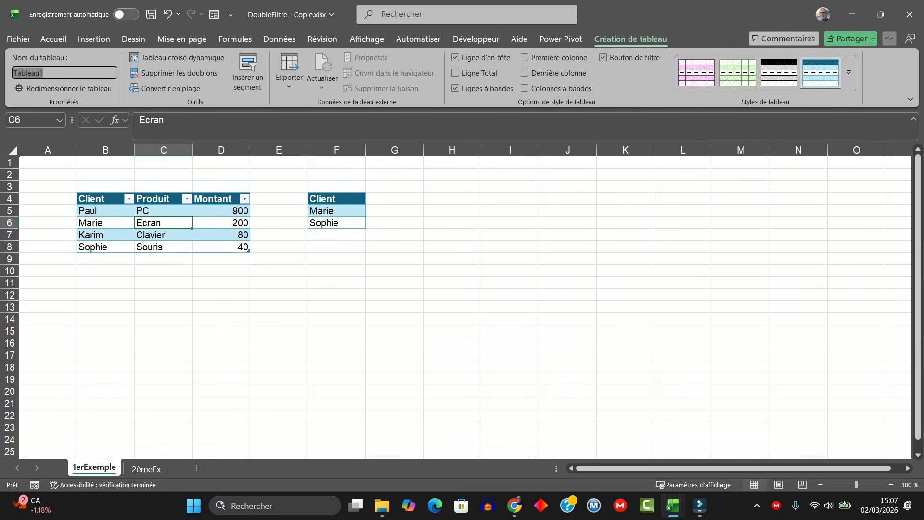
{"action": "type", "text": "TableauVentes"}
{"action": "key", "text": "Return"}
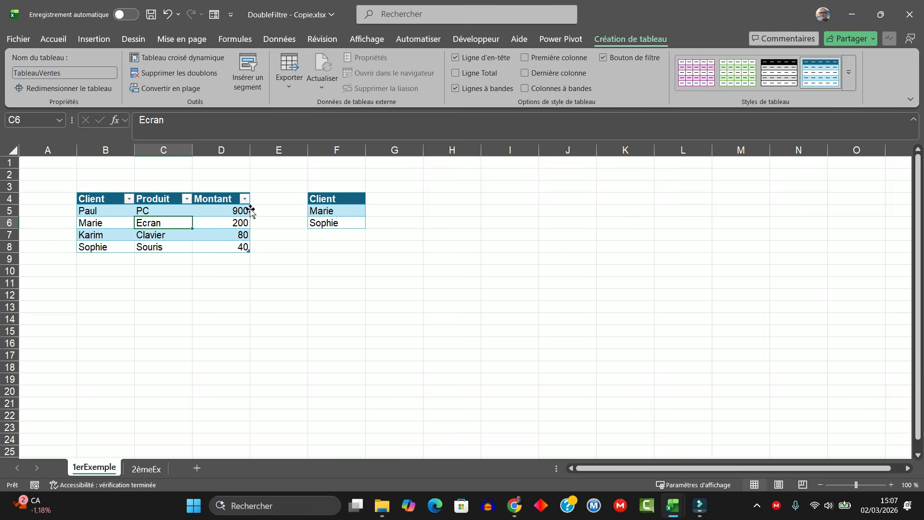
Step: Convert the client list F4:F6 into a table with headers
{"action": "left_click", "coordinate": [331, 215]}
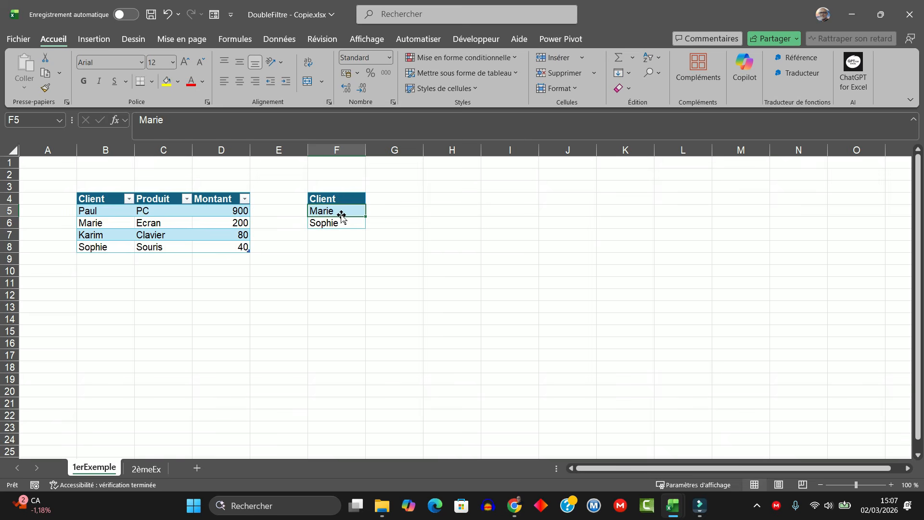
{"action": "key", "text": "ctrl+l"}
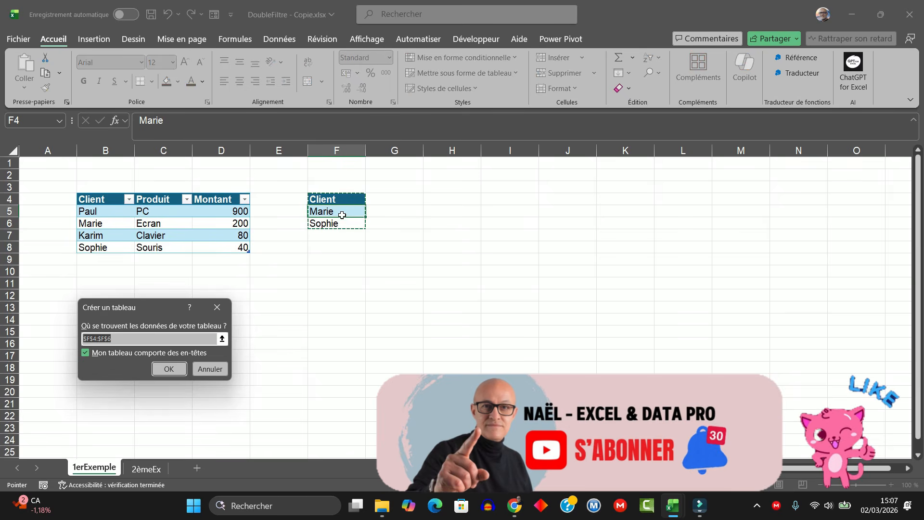
{"action": "left_click", "coordinate": [169, 376]}
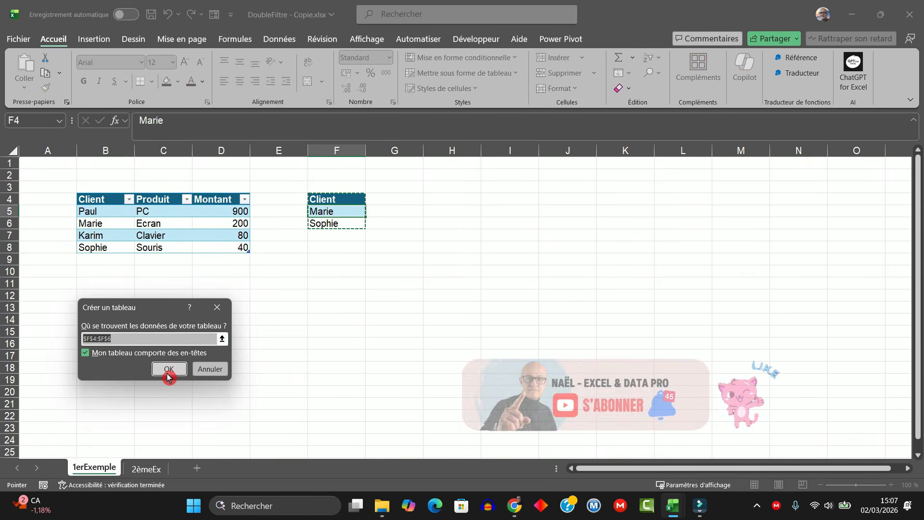
{"action": "left_click", "coordinate": [603, 58]}
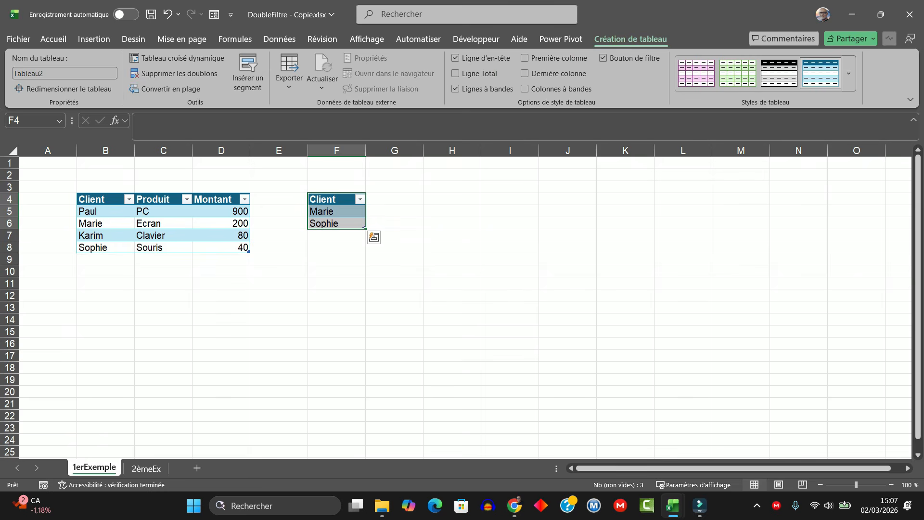
Step: Rename the client list table as TableauAutorises
{"action": "left_click", "coordinate": [57, 73]}
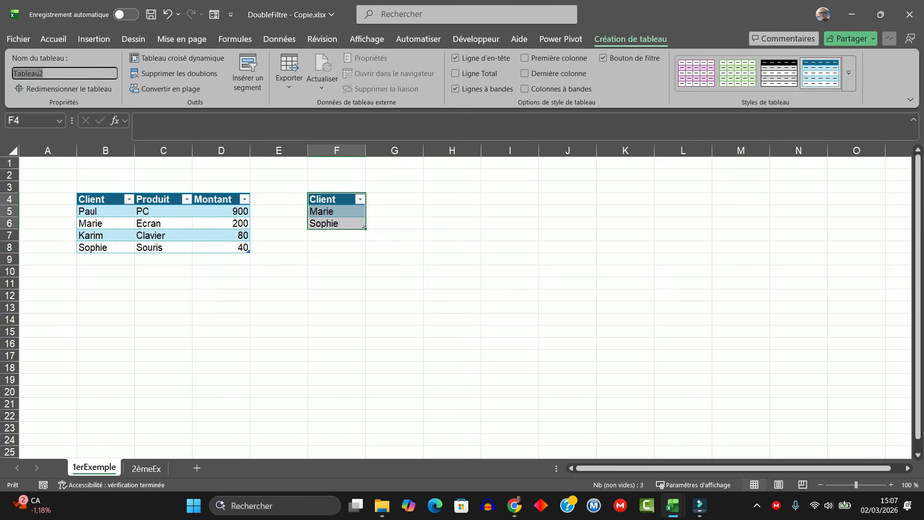
{"action": "type", "text": "TableauAutorises"}
{"action": "left_click", "coordinate": [89, 111]}
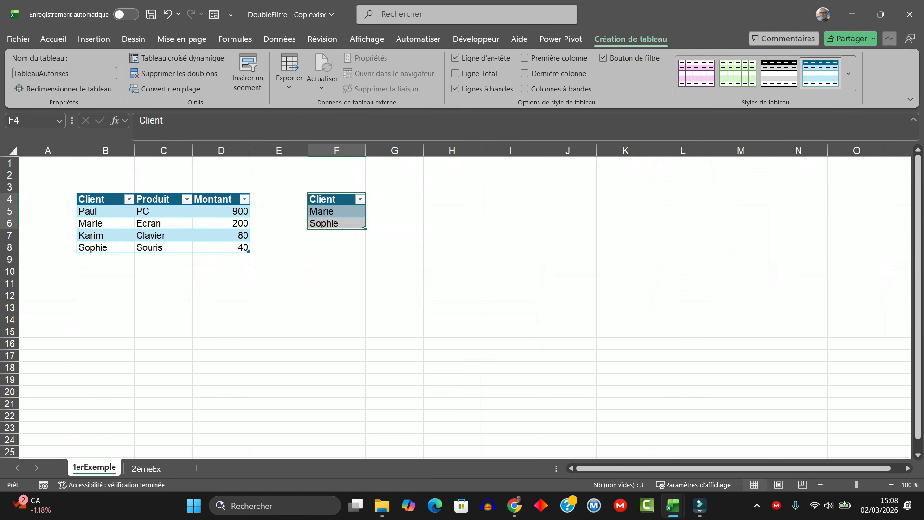
Step: Start a FILTRE formula in cell B12 with TableauVentes as the array to filter
{"action": "left_click", "coordinate": [105, 304]}
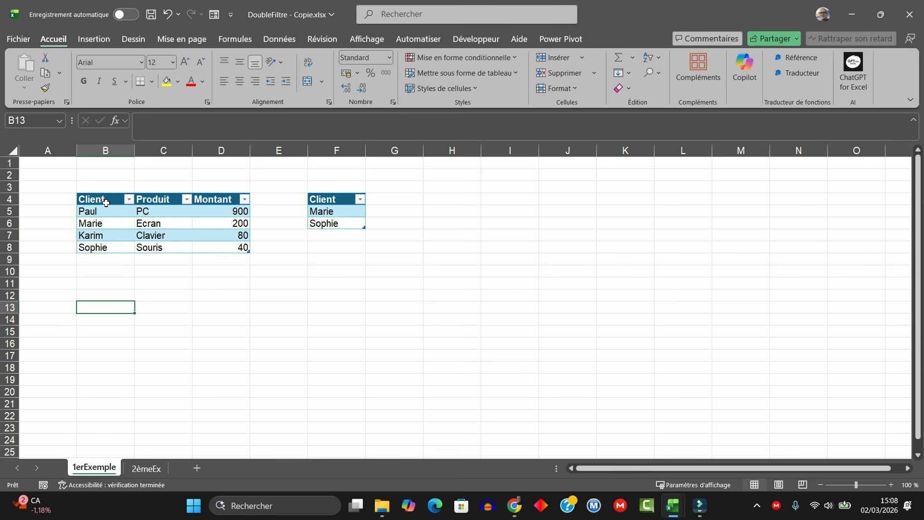
{"action": "left_click", "coordinate": [443, 198]}
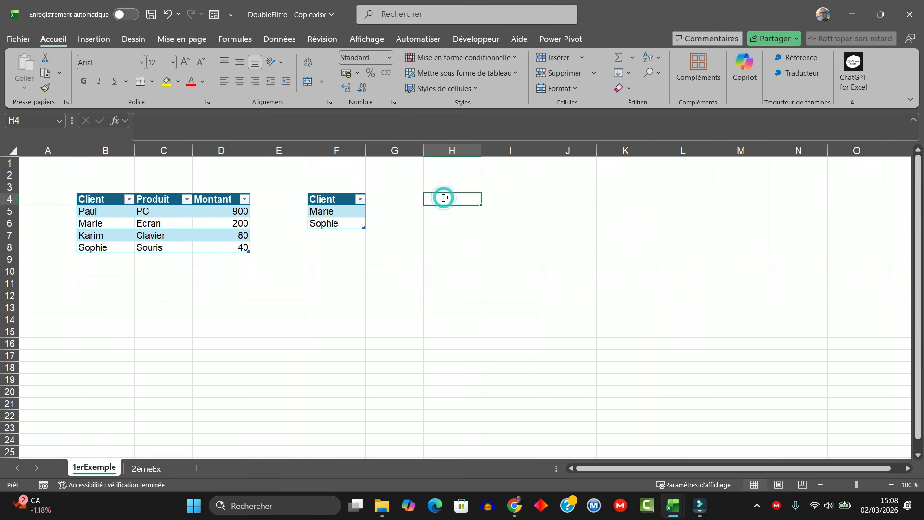
{"action": "left_click", "coordinate": [112, 297]}
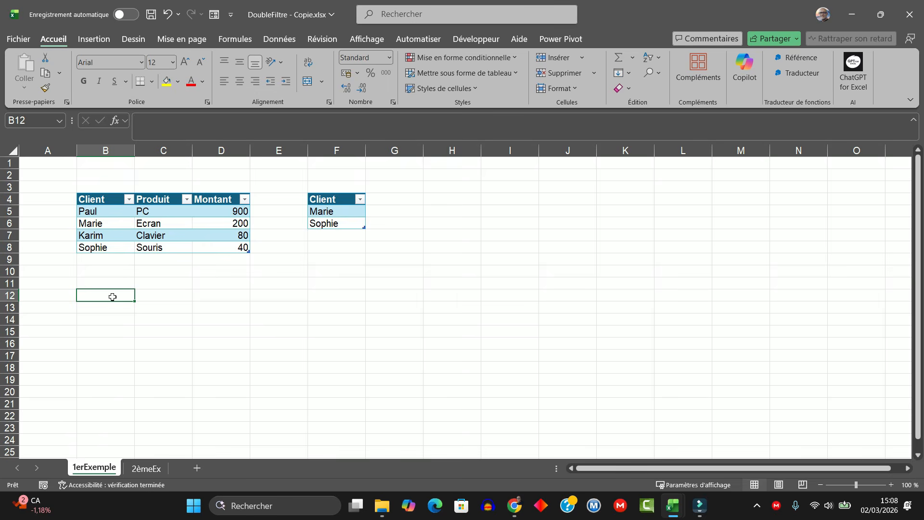
{"action": "type", "text": "=Fi"}
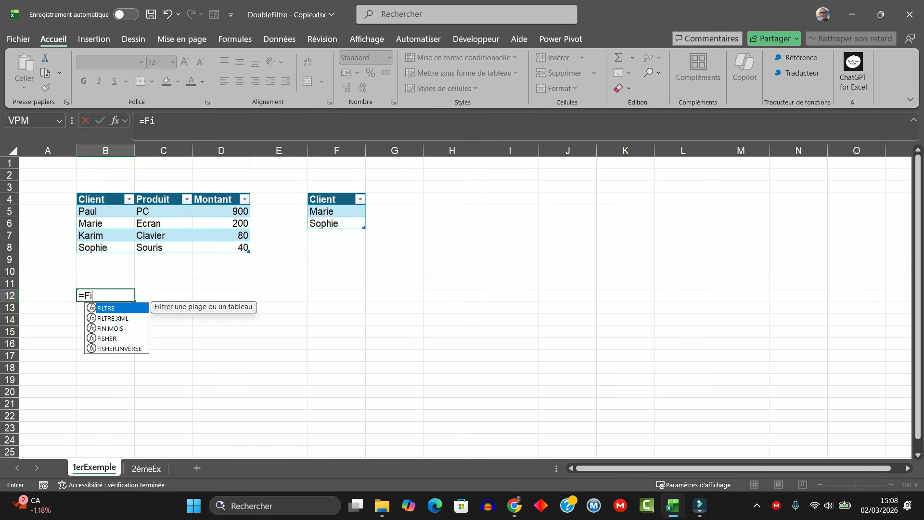
{"action": "type", "text": "ltre("}
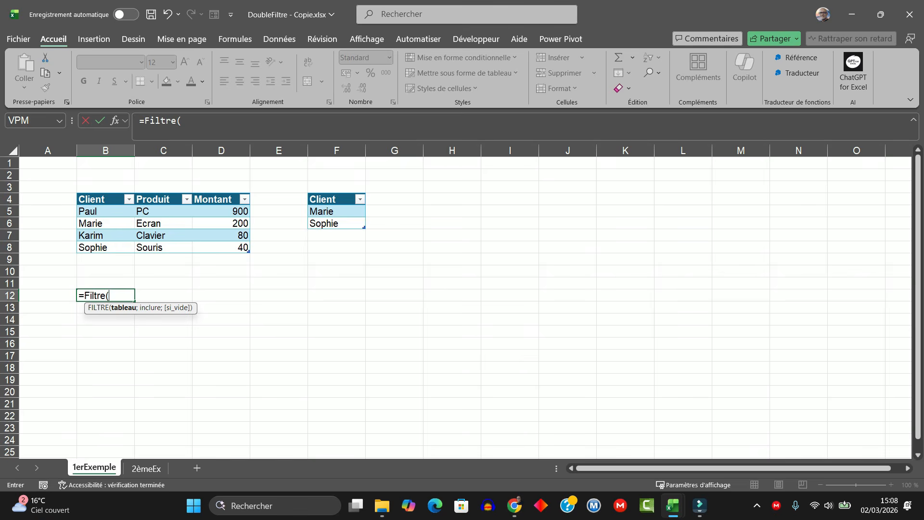
{"action": "type", "text": "Tabl"}
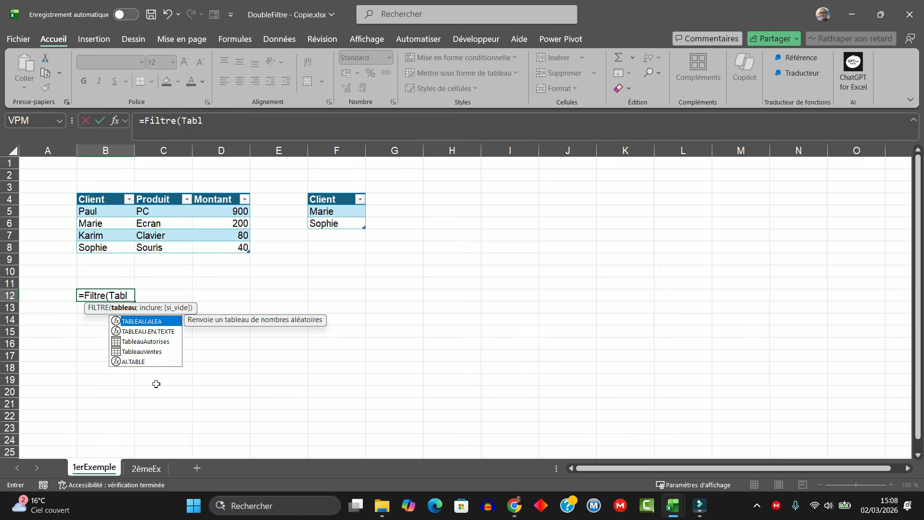
{"action": "double_click", "coordinate": [140, 351]}
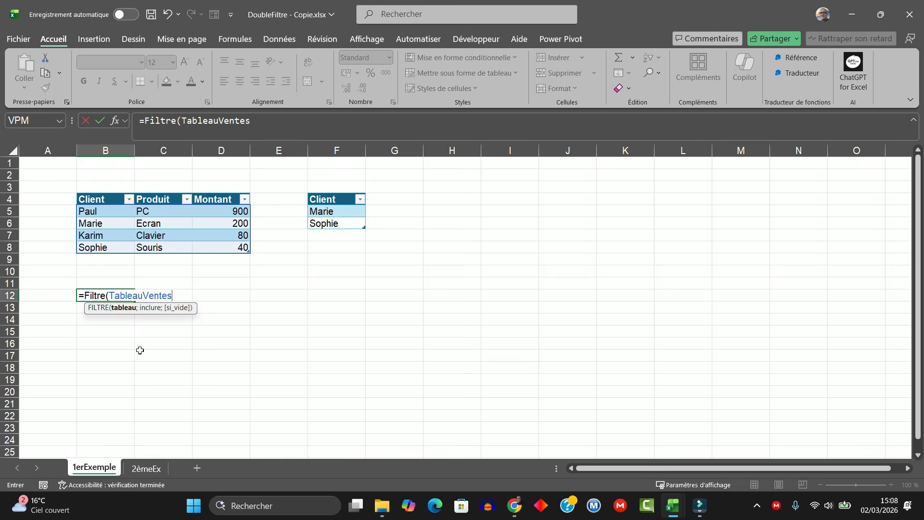
Step: Open ESTNUM with a nested EQUIV function as the include argument of the FILTRE formula
{"action": "type", "text": ";estnum("}
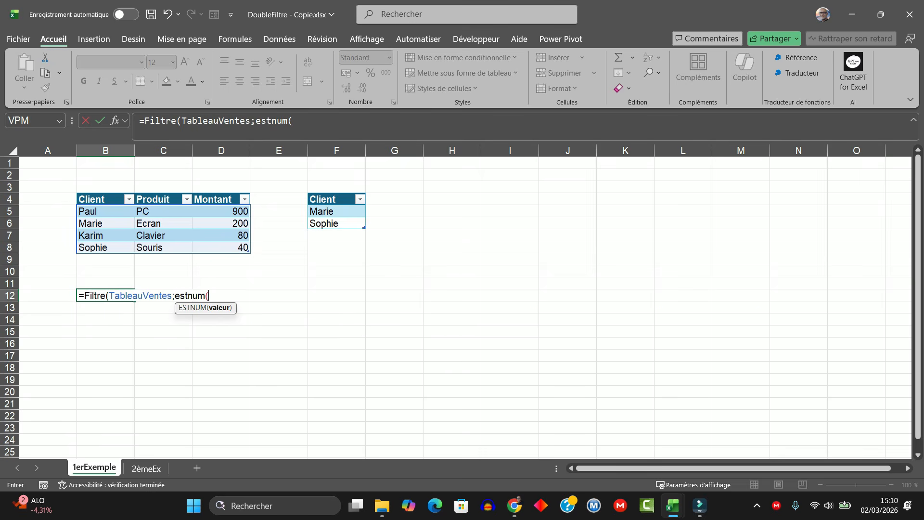
{"action": "type", "text": "equv"}
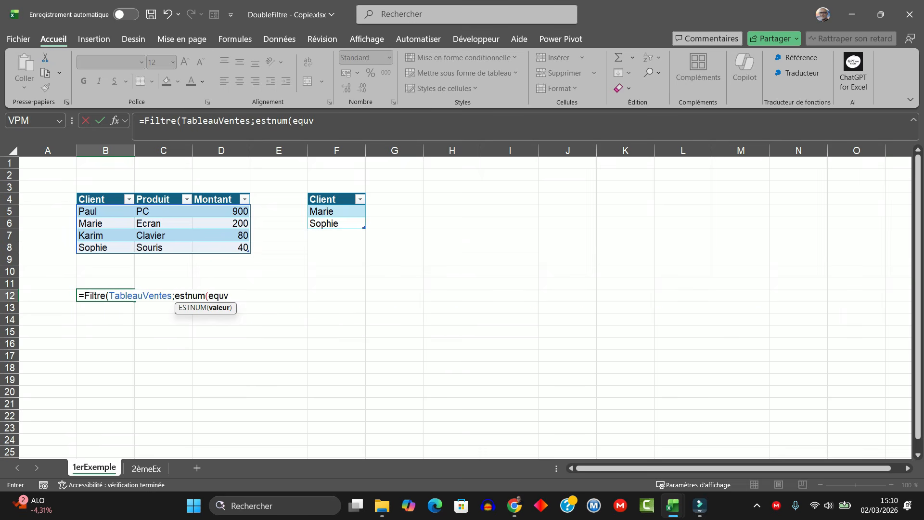
{"action": "key", "text": "BackSpace"}
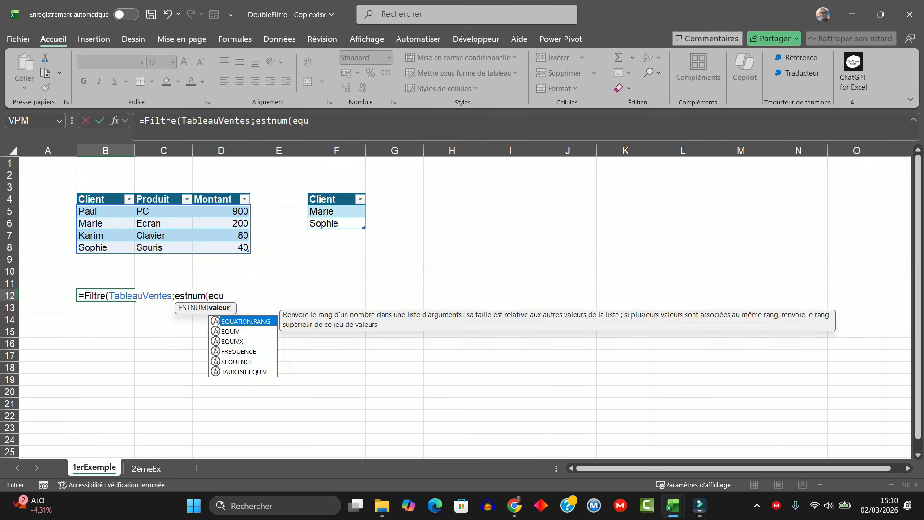
{"action": "type", "text": "iv("}
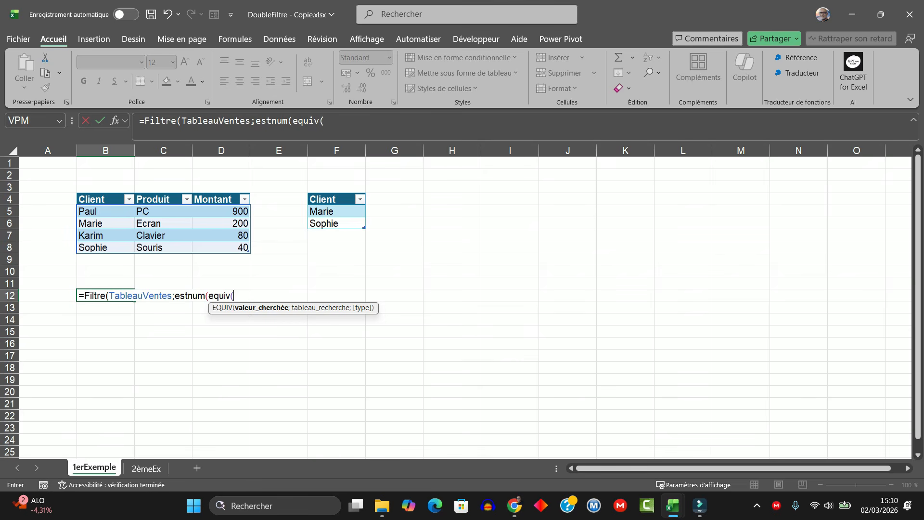
Step: Enter TableauVentes[client] as the lookup value of EQUIV in the B12 formula
{"action": "key", "text": "F2"}
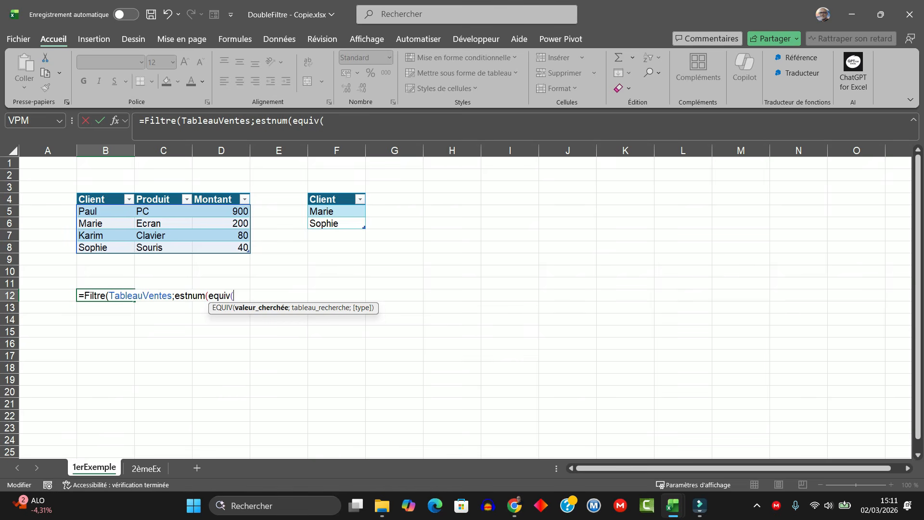
{"action": "type", "text": "table"}
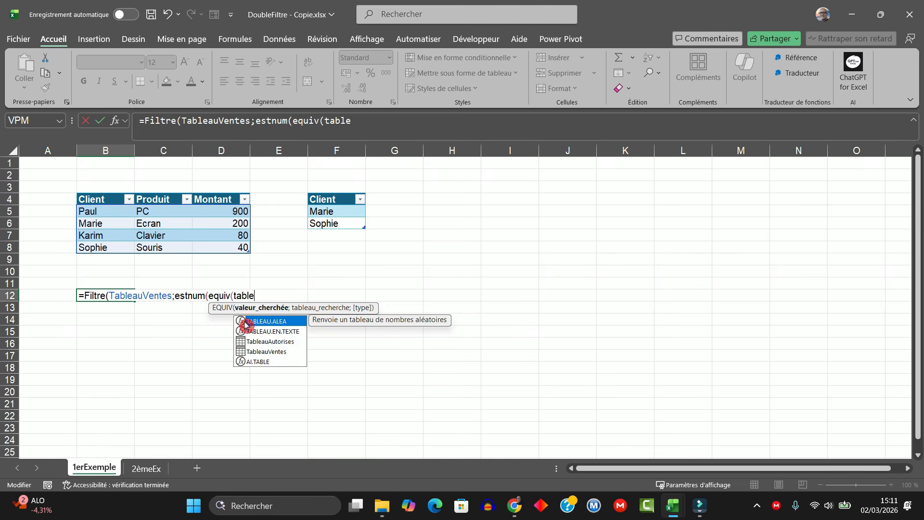
{"action": "double_click", "coordinate": [271, 352]}
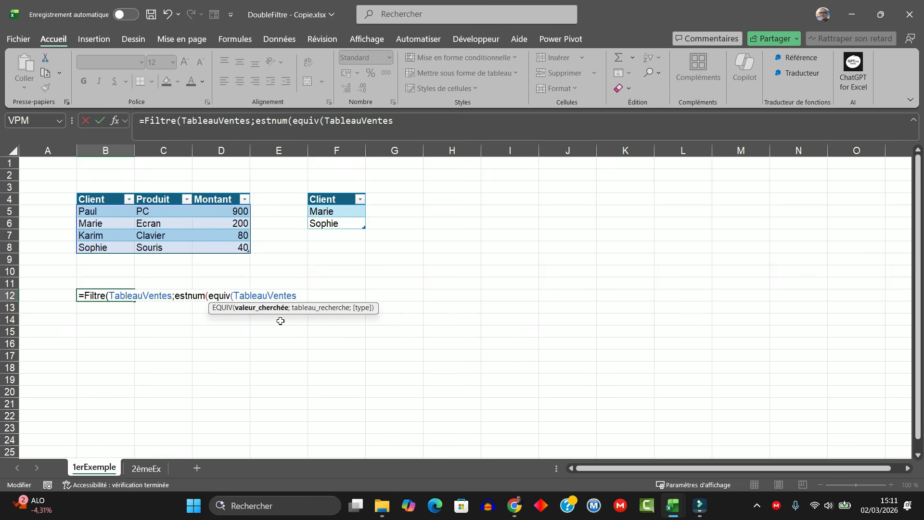
{"action": "type", "text": "["}
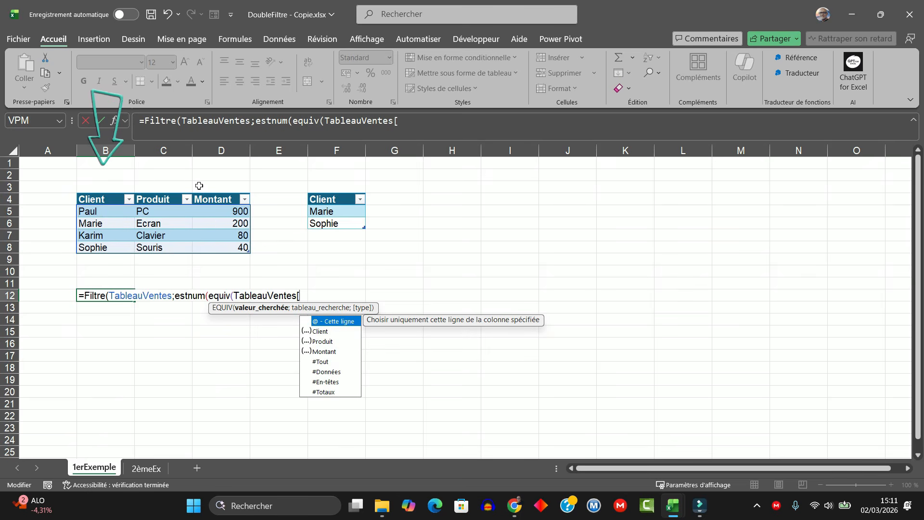
{"action": "type", "text": "client"}
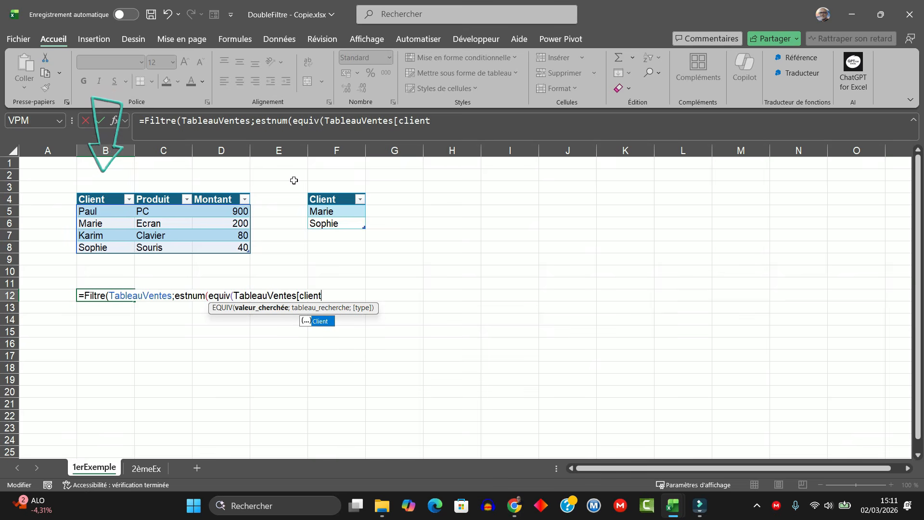
{"action": "type", "text": "]"}
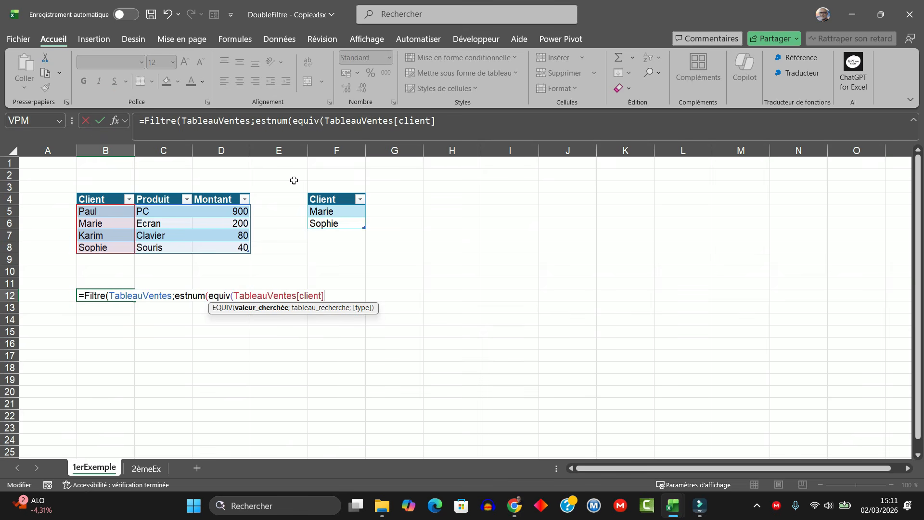
Step: Enter TableauAutorises[Client] as the lookup array of EQUIV in the B12 formula
{"action": "type", "text": ";"}
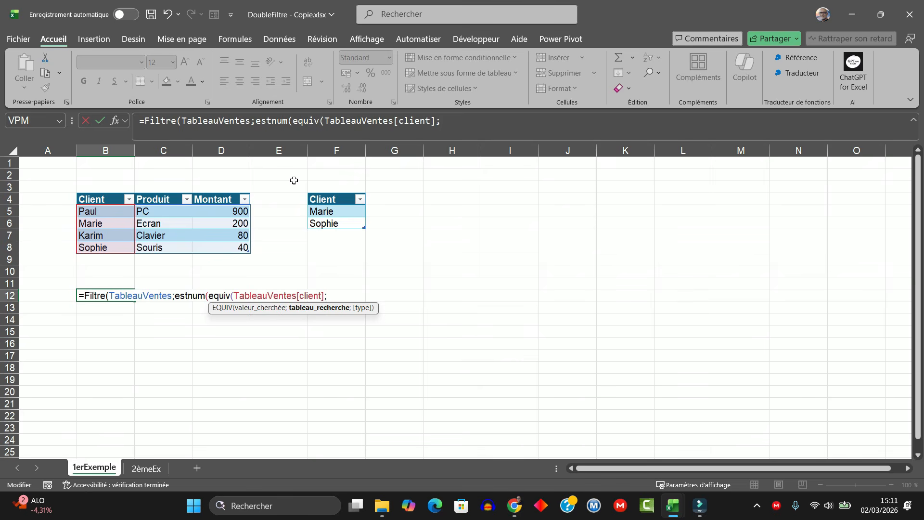
{"action": "type", "text": "tabl"}
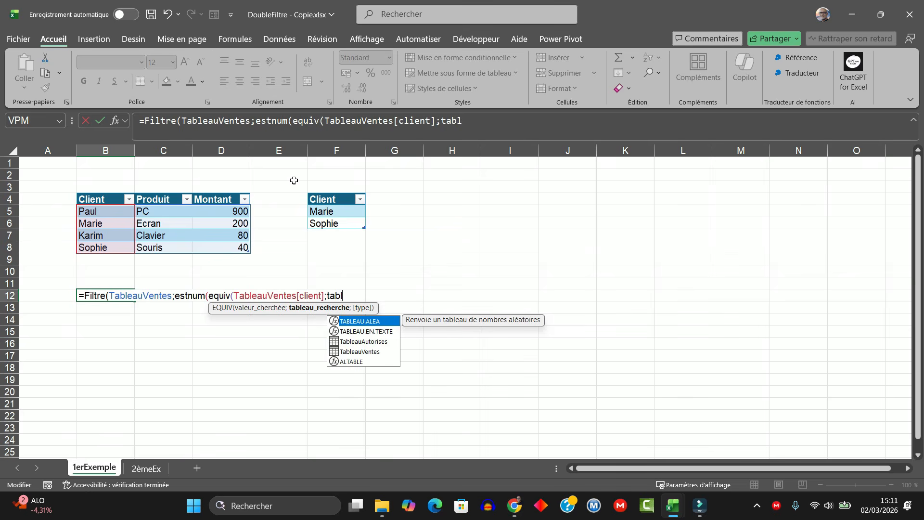
{"action": "double_click", "coordinate": [365, 341]}
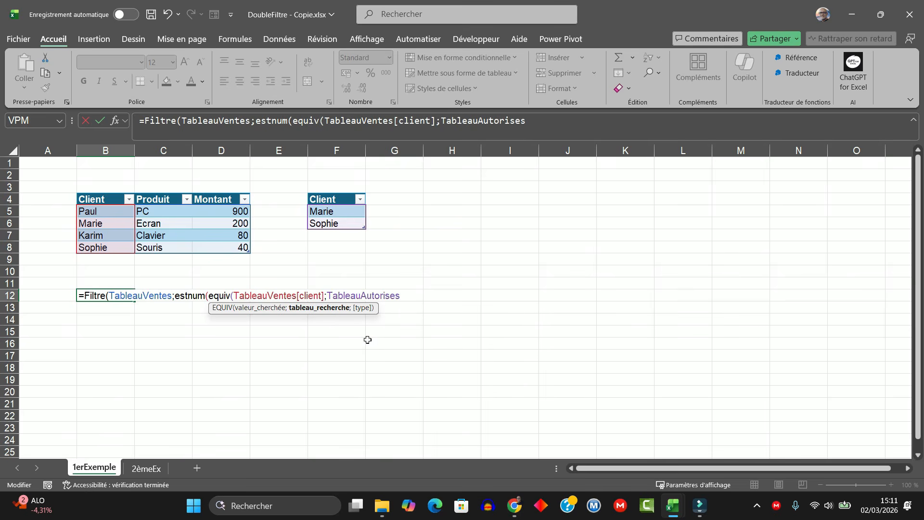
{"action": "type", "text": "["}
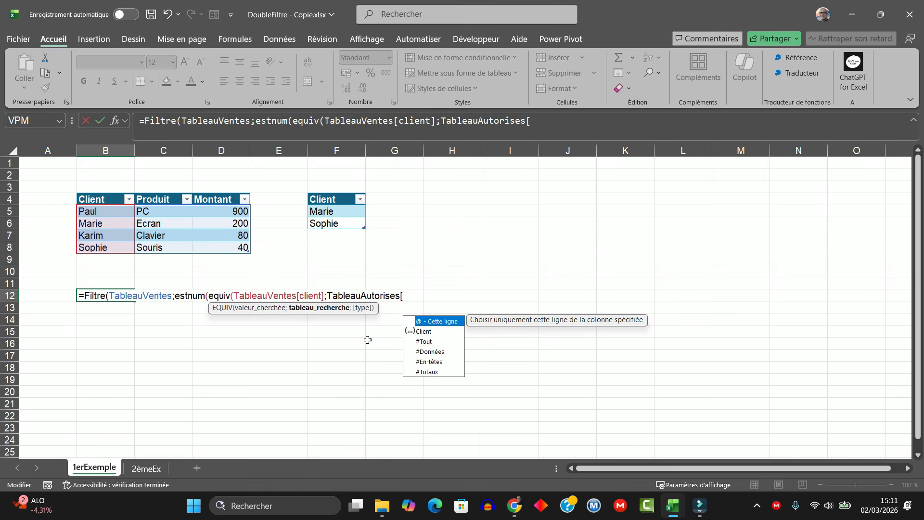
{"action": "double_click", "coordinate": [423, 332]}
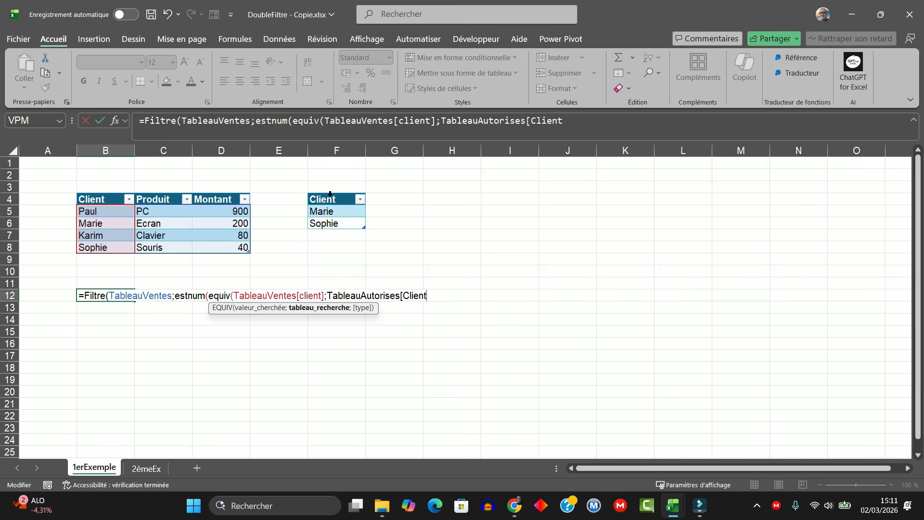
{"action": "type", "text": "];"}
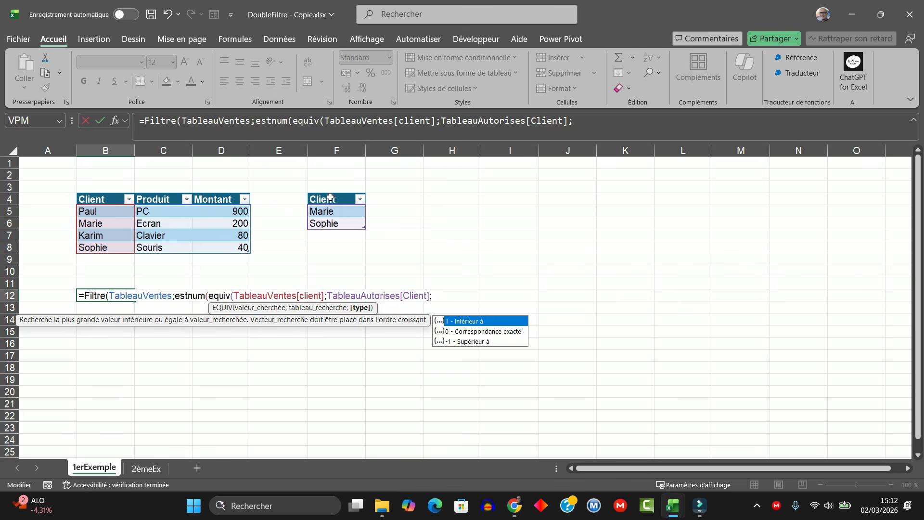
Step: Set the EQUIV match type to 0 for an exact match and complete the FILTRE formula in B12
{"action": "type", "text": "0"}
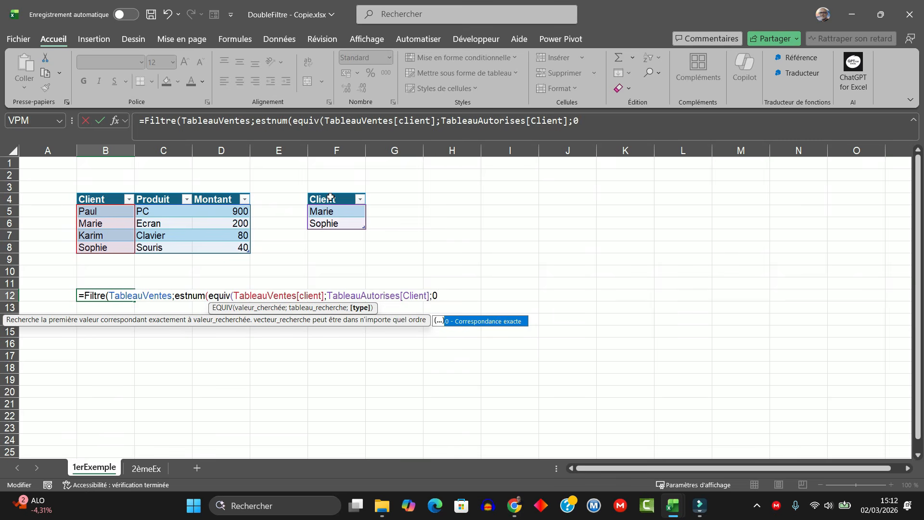
{"action": "type", "text": ")))"}
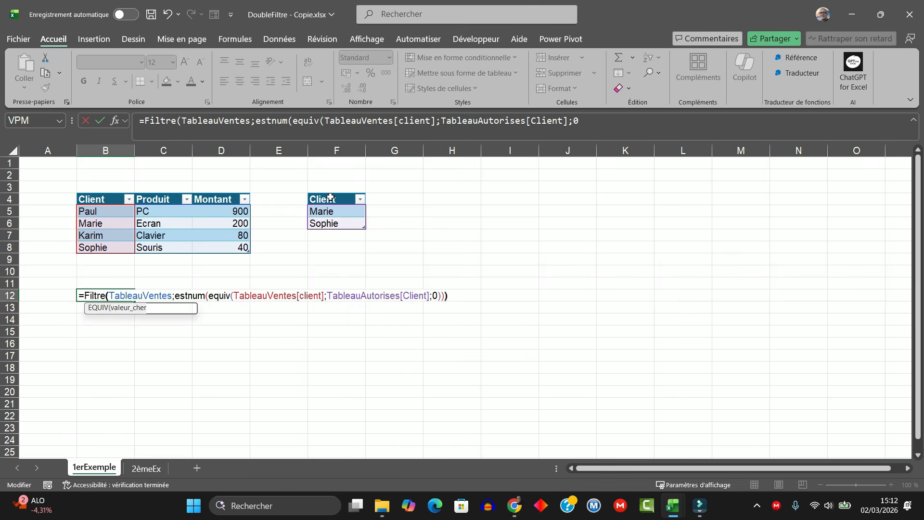
{"action": "type", "text": ")"}
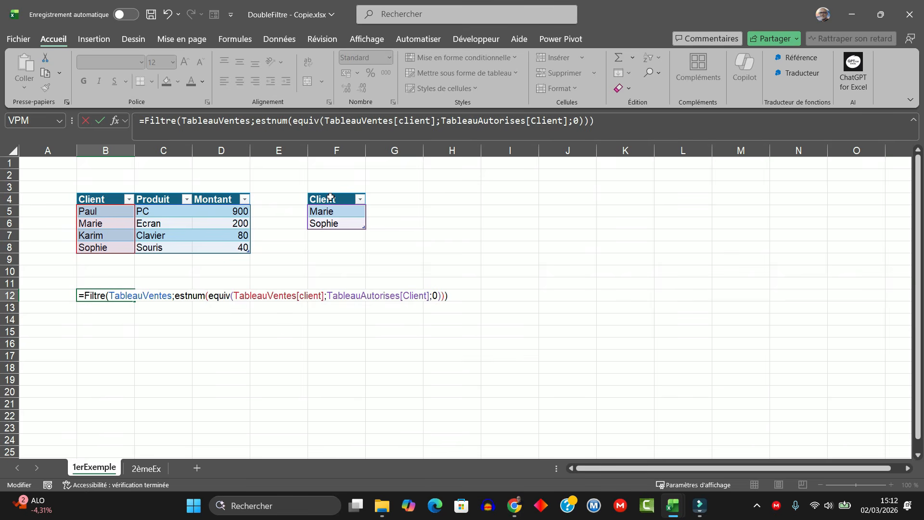
{"action": "key", "text": "ctrl+Return"}
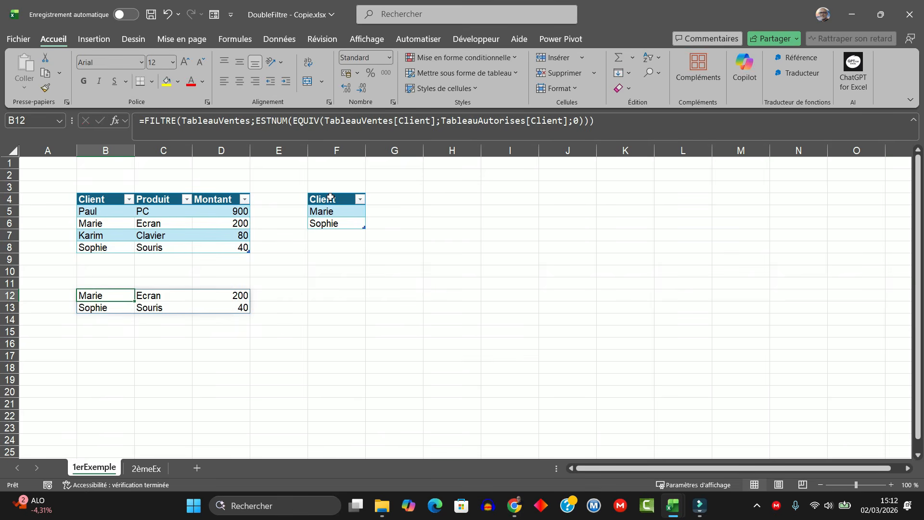
Step: Add a row to TableauVentes in row 9 with a new client's first name, product PC and amount 100
{"action": "left_click", "coordinate": [99, 260]}
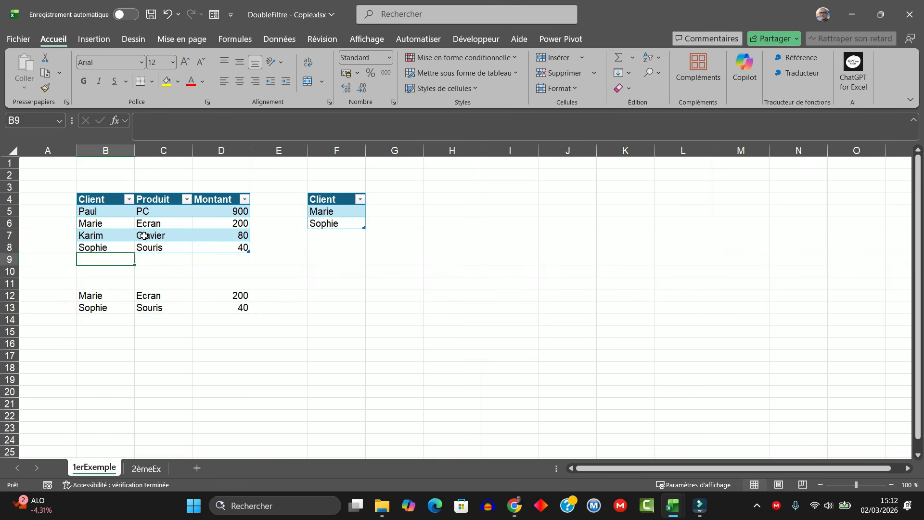
{"action": "type", "text": "Alber"}
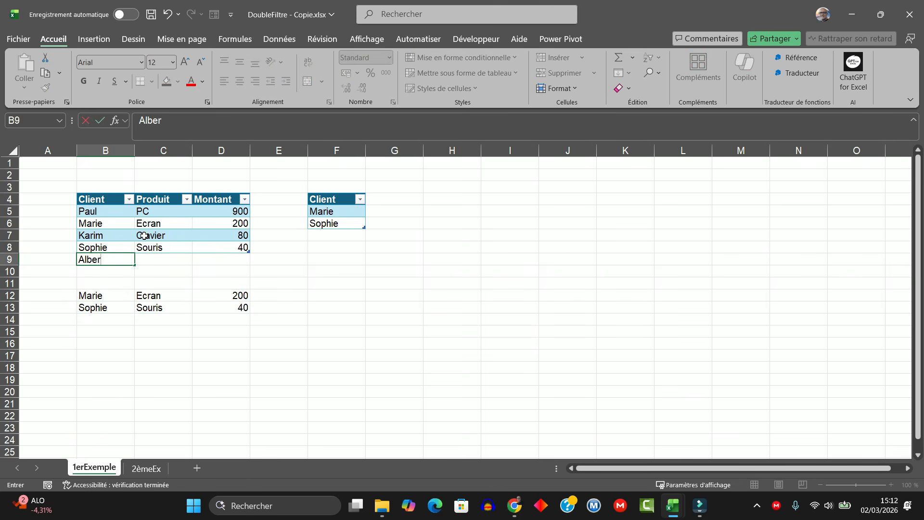
{"action": "type", "text": "t"}
{"action": "key", "text": "Tab"}
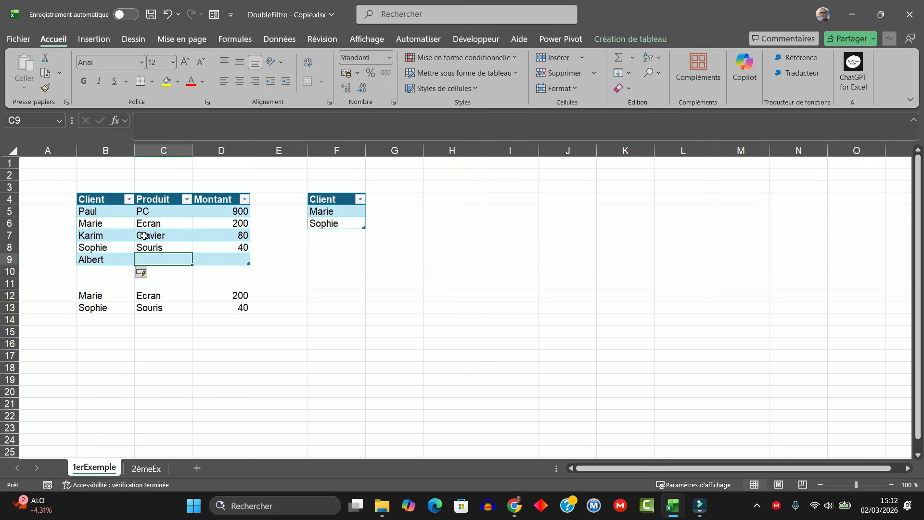
{"action": "type", "text": "PC"}
{"action": "key", "text": "Tab"}
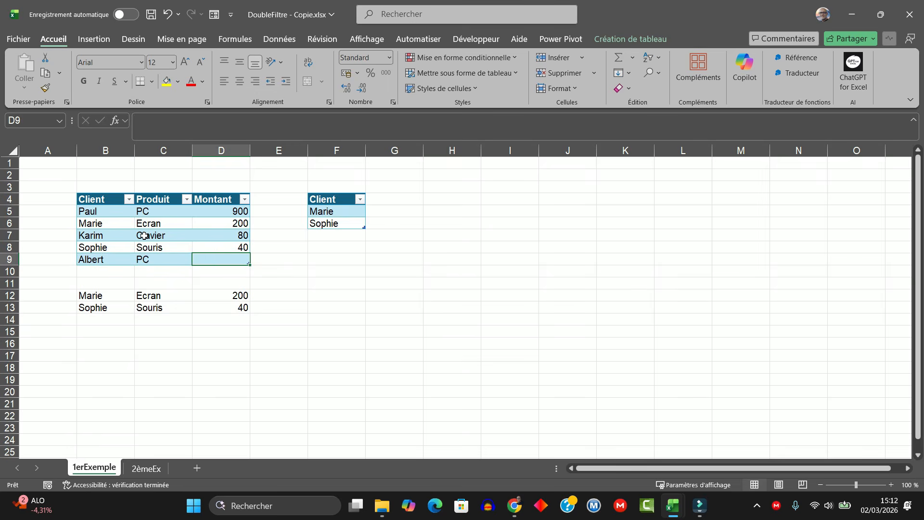
{"action": "type", "text": "100"}
{"action": "key", "text": "Return"}
Step: Add the new client's first name to the TableauAutorises list in cell F7 and check the filtered result
{"action": "key", "text": "Up"}
{"action": "key", "text": "Right"}
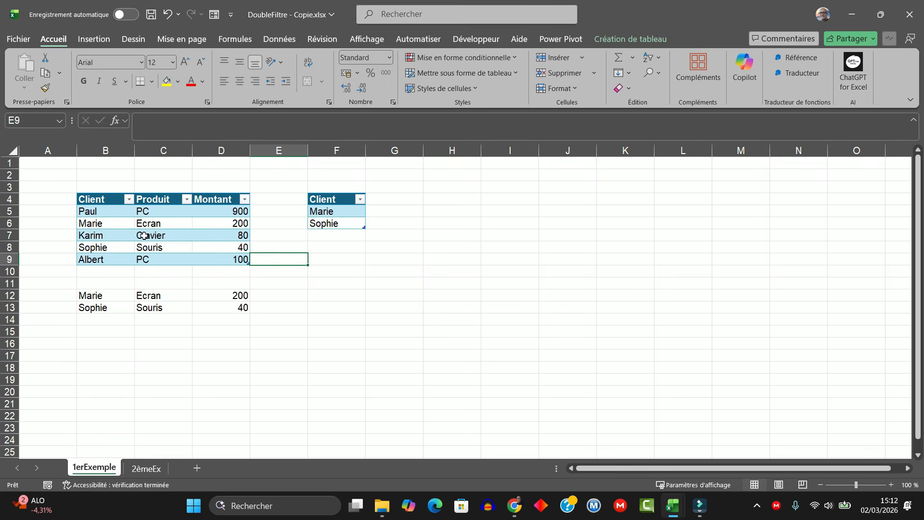
{"action": "key", "text": "Right"}
{"action": "key", "text": "Up"}
{"action": "key", "text": "Up"}
{"action": "type", "text": "Albert"}
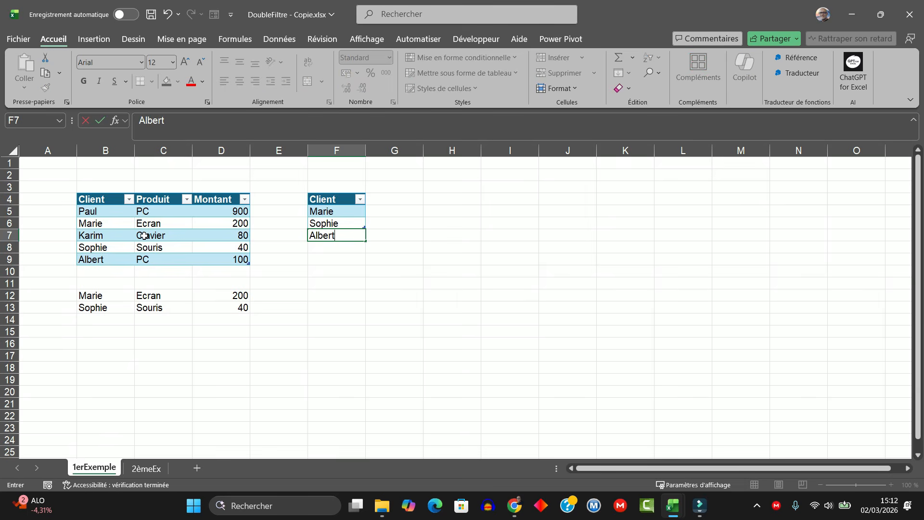
{"action": "key", "text": "Return"}
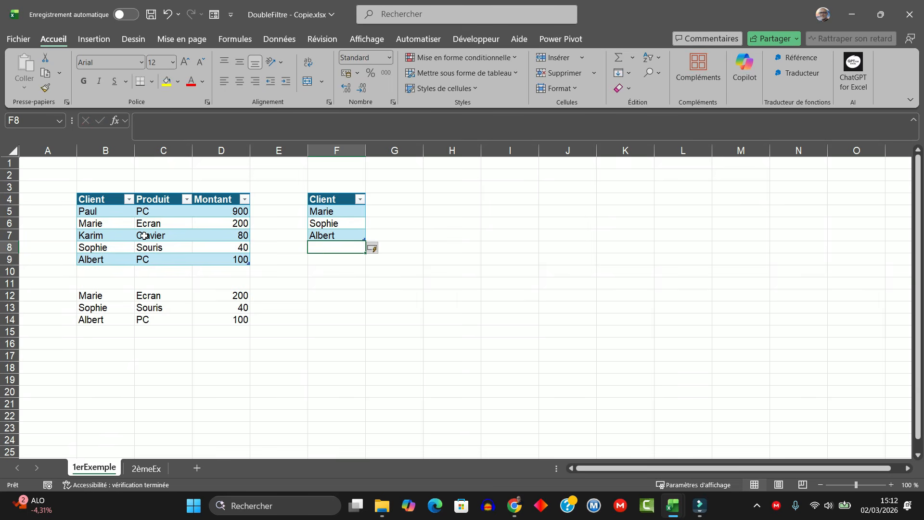
{"action": "left_click", "coordinate": [86, 320]}
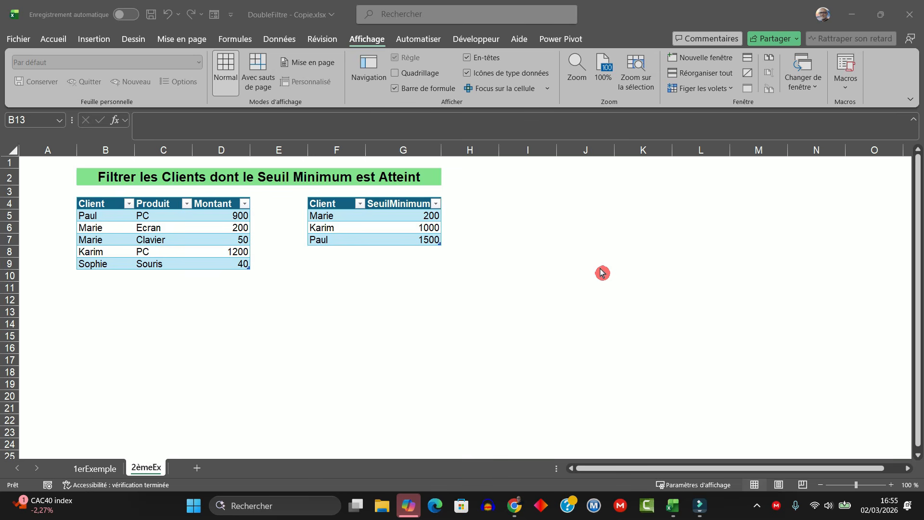
Step: Check the table names assigned to the orders table and the minimum threshold table on the 2èmeEx sheet
{"action": "left_click", "coordinate": [162, 219]}
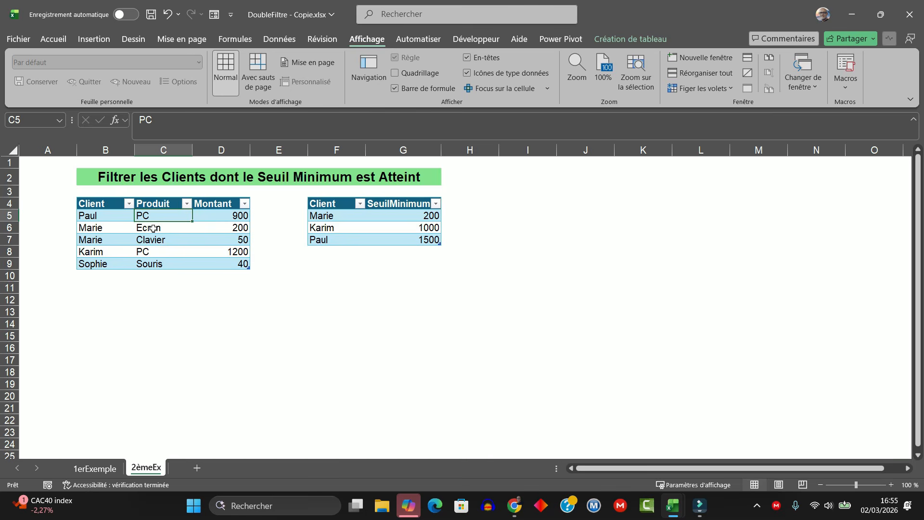
{"action": "left_click", "coordinate": [77, 216]}
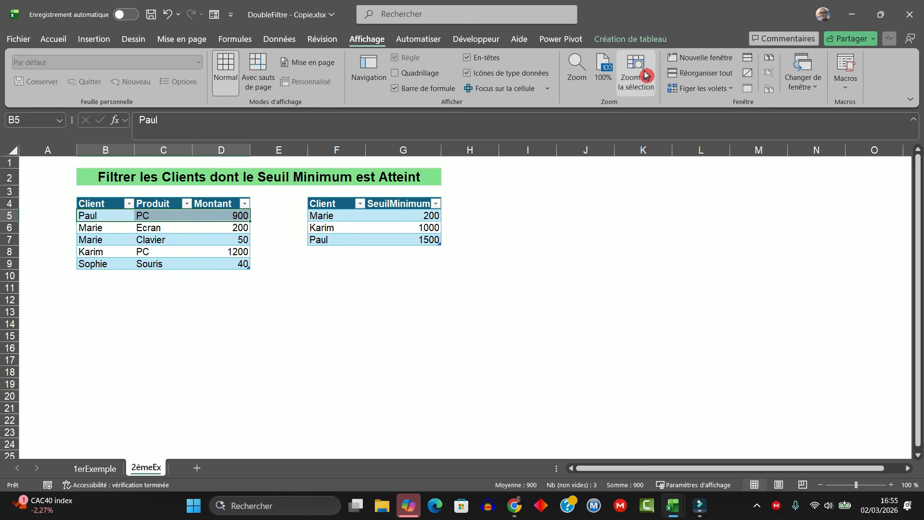
{"action": "left_click", "coordinate": [634, 38]}
{"action": "left_click", "coordinate": [85, 72]}
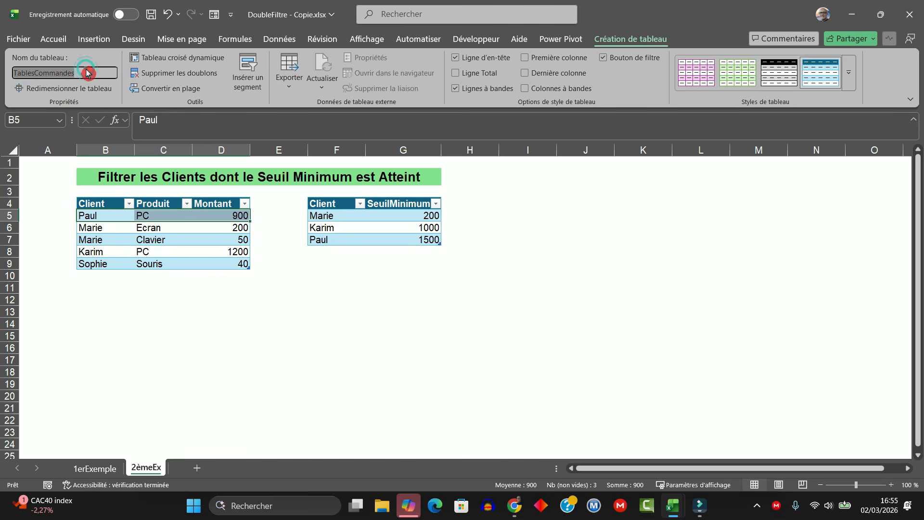
{"action": "left_click", "coordinate": [346, 229]}
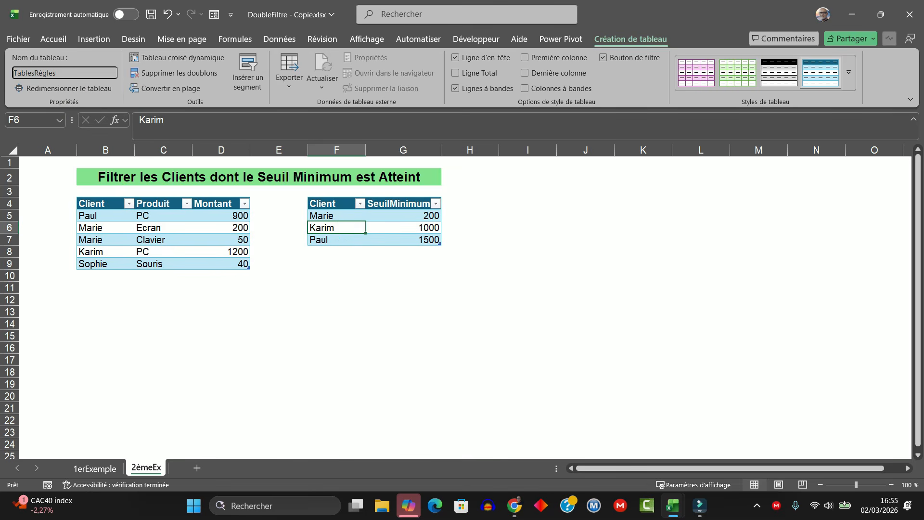
Step: Examine the SeuilMinimum value set for each client in the TablesRègles table
{"action": "left_click", "coordinate": [114, 234]}
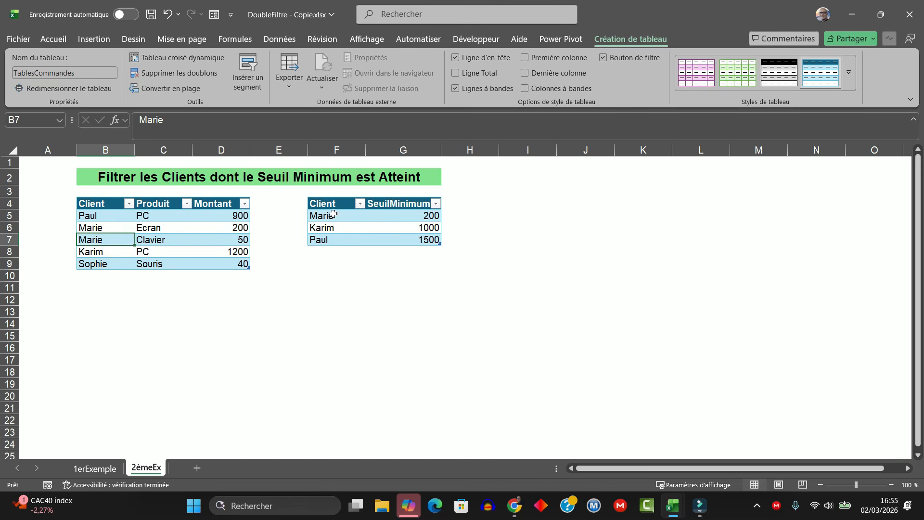
{"action": "left_click_drag", "start_coordinate": [333, 215], "coordinate": [457, 239]}
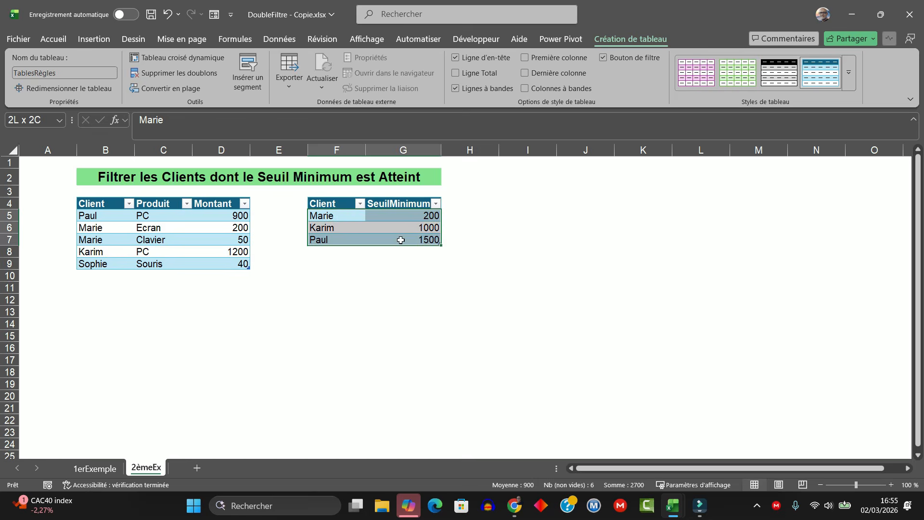
{"action": "left_click", "coordinate": [355, 218]}
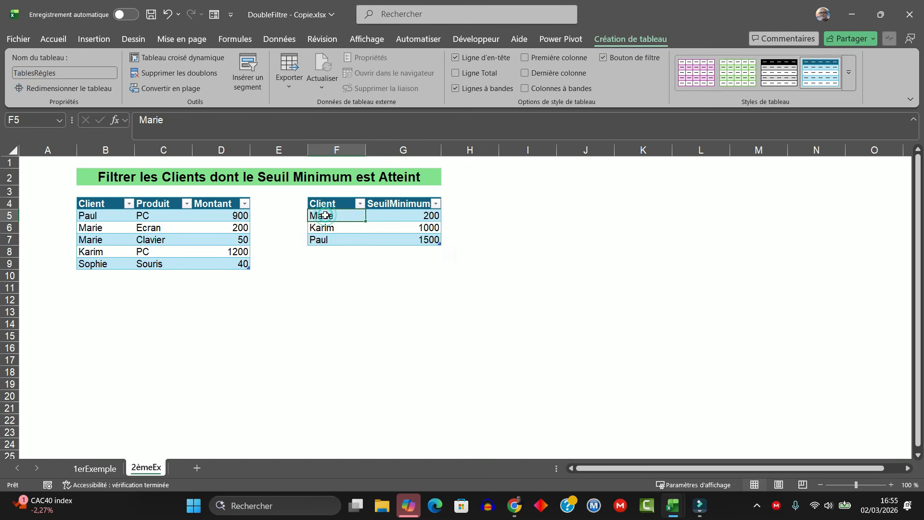
{"action": "left_click", "coordinate": [416, 214]}
{"action": "left_click_drag", "start_coordinate": [322, 226], "coordinate": [426, 231]}
{"action": "left_click", "coordinate": [429, 226]}
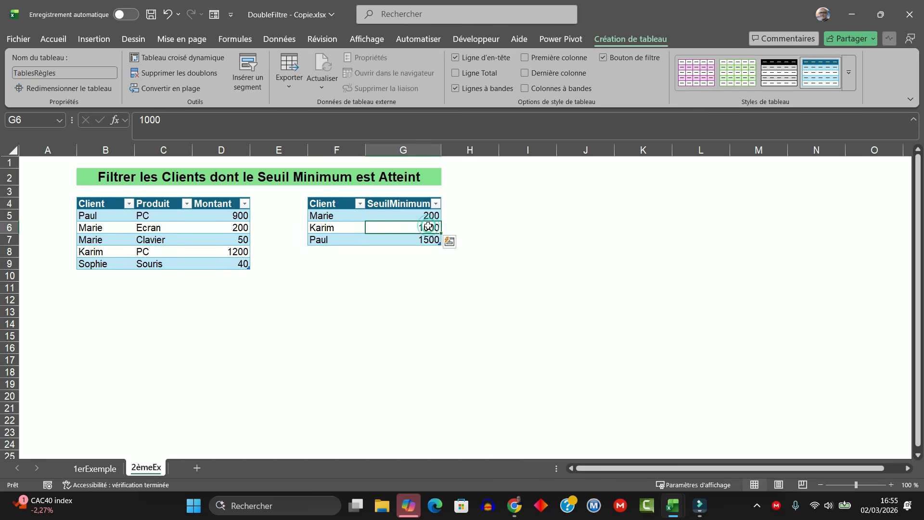
{"action": "left_click_drag", "start_coordinate": [320, 240], "coordinate": [426, 240]}
{"action": "left_click", "coordinate": [426, 239]}
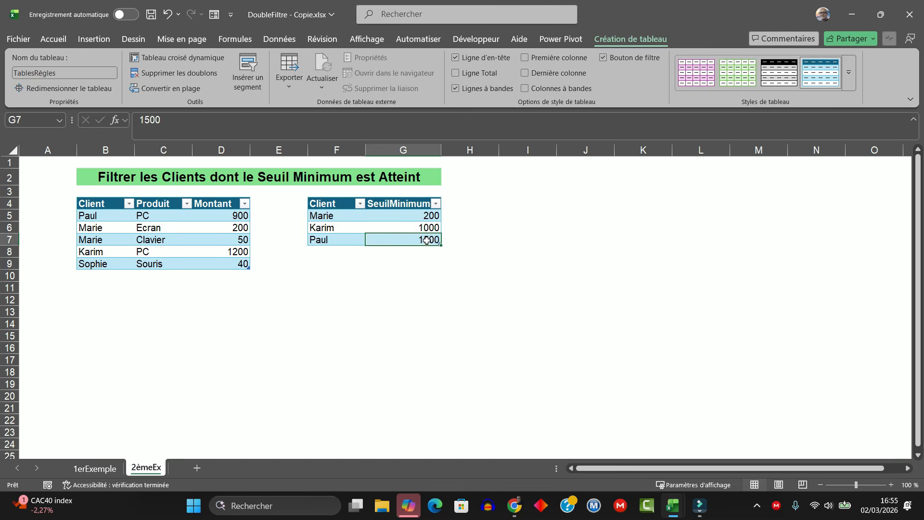
Step: Start a FILTRE formula in cell B13 of the 2èmeEx sheet
{"action": "left_click", "coordinate": [94, 313]}
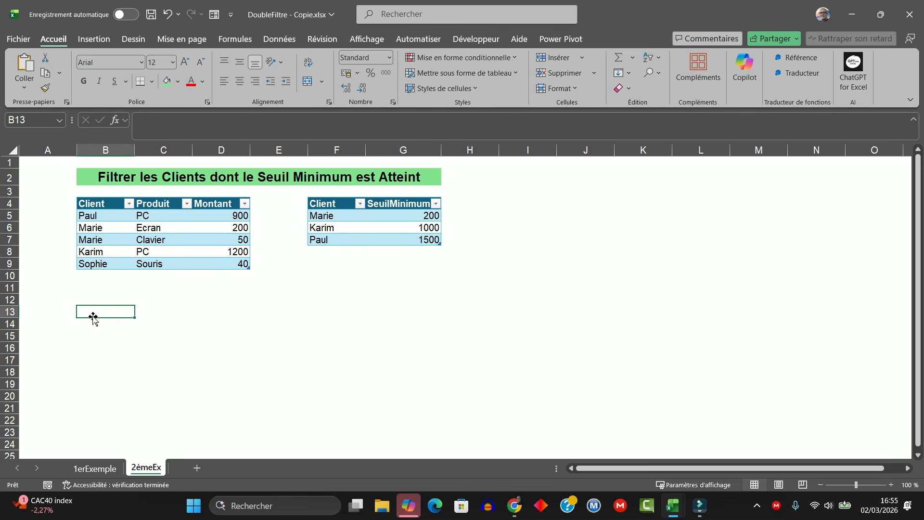
{"action": "type", "text": "+"}
{"action": "key", "text": "BackSpace"}
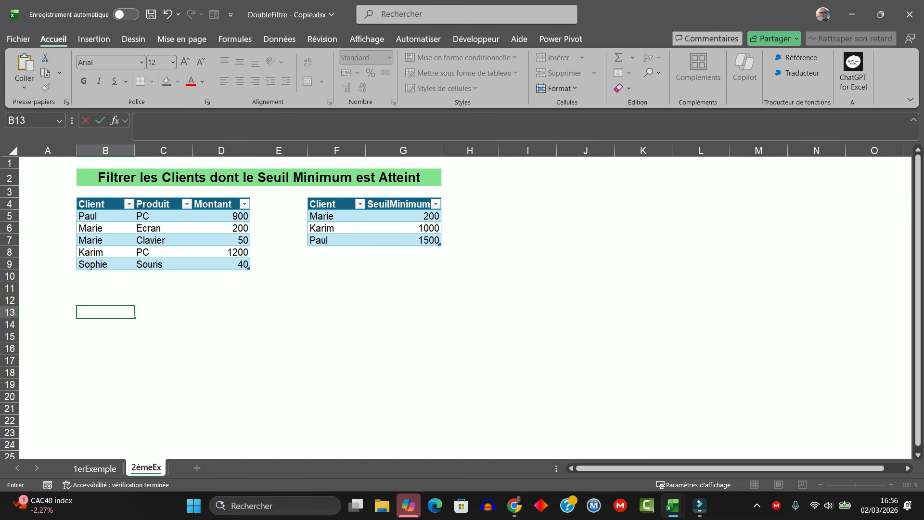
{"action": "type", "text": "=Filt"}
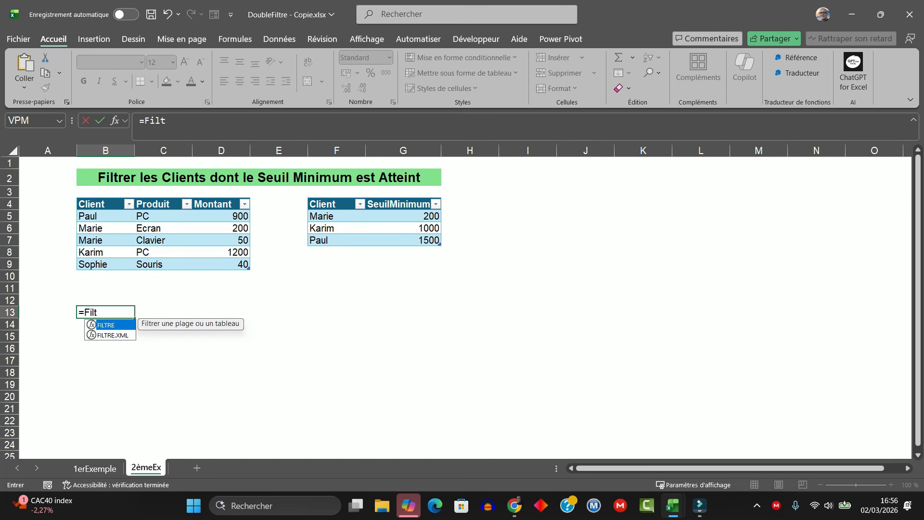
{"action": "double_click", "coordinate": [103, 326]}
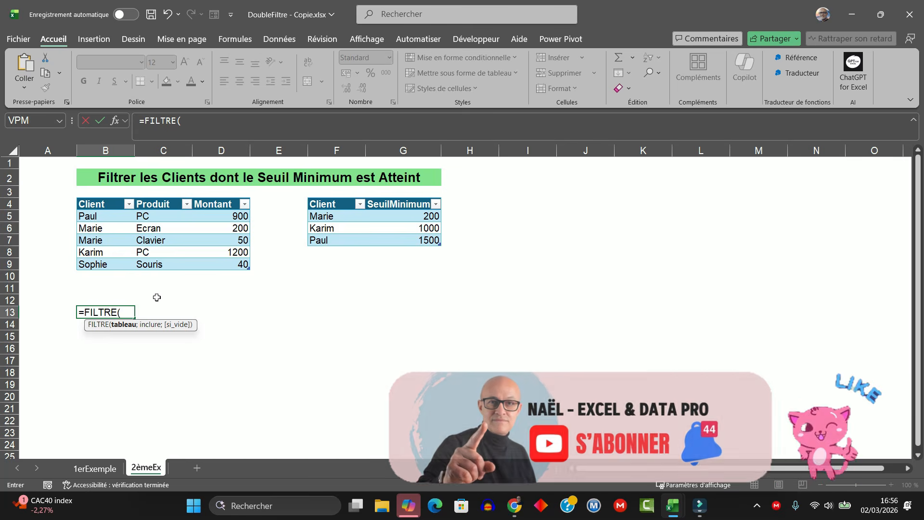
Step: Enter TablesCommandes as the array to filter in the B13 formula and proceed to the include argument
{"action": "type", "text": "TA"}
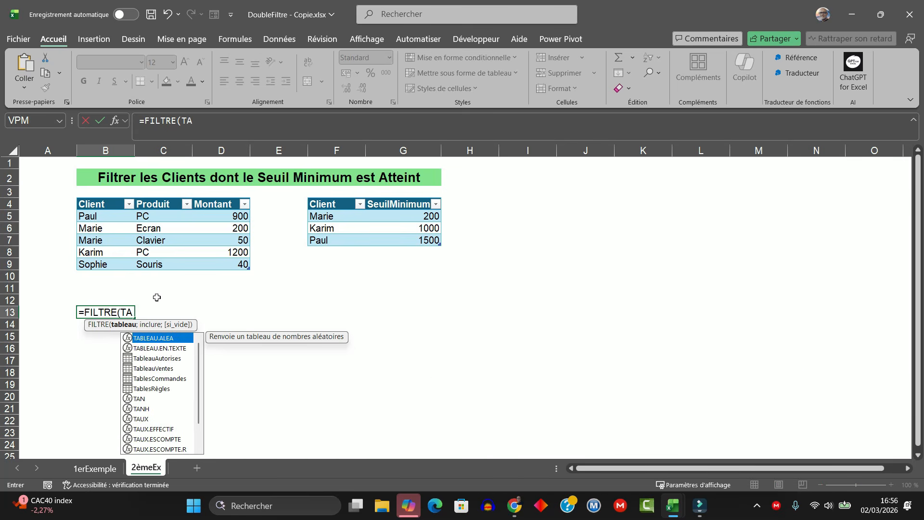
{"action": "double_click", "coordinate": [163, 378]}
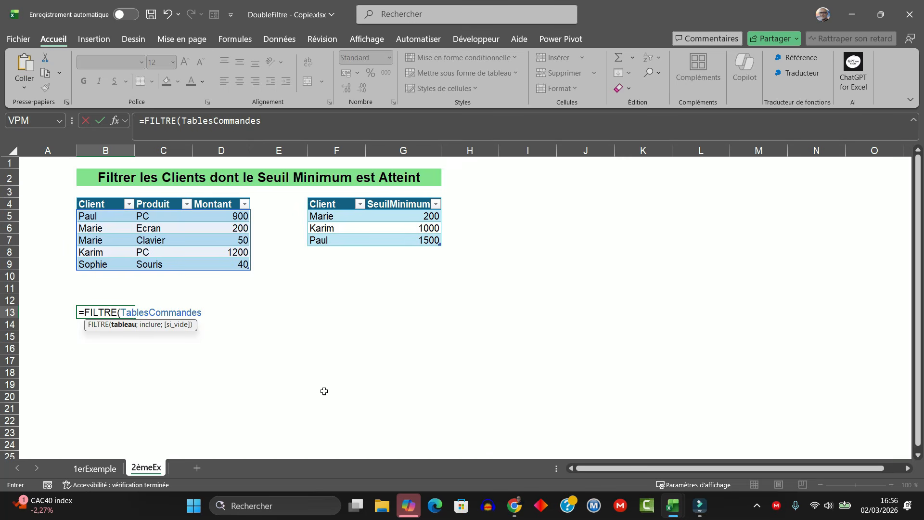
{"action": "type", "text": ".ES"}
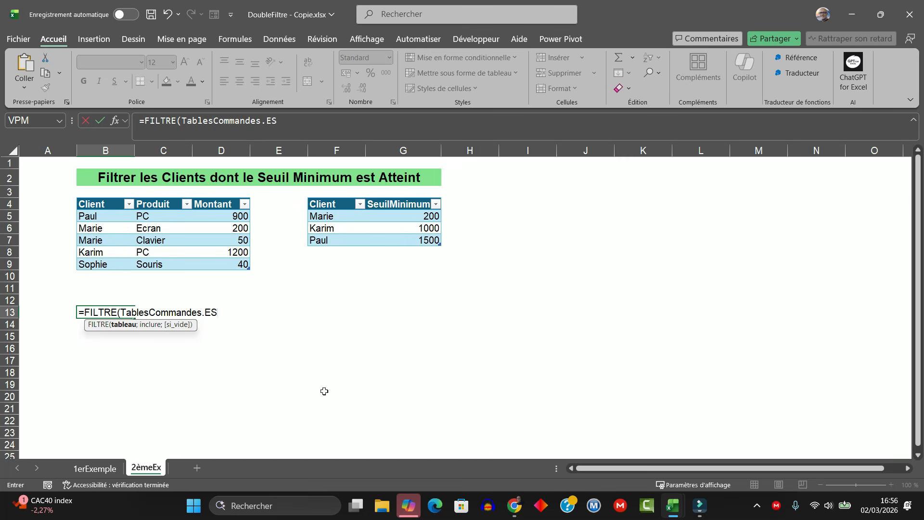
{"action": "key", "text": "BackSpace"}
{"action": "key", "text": "BackSpace"}
{"action": "key", "text": "BackSpace"}
{"action": "type", "text": ";"}
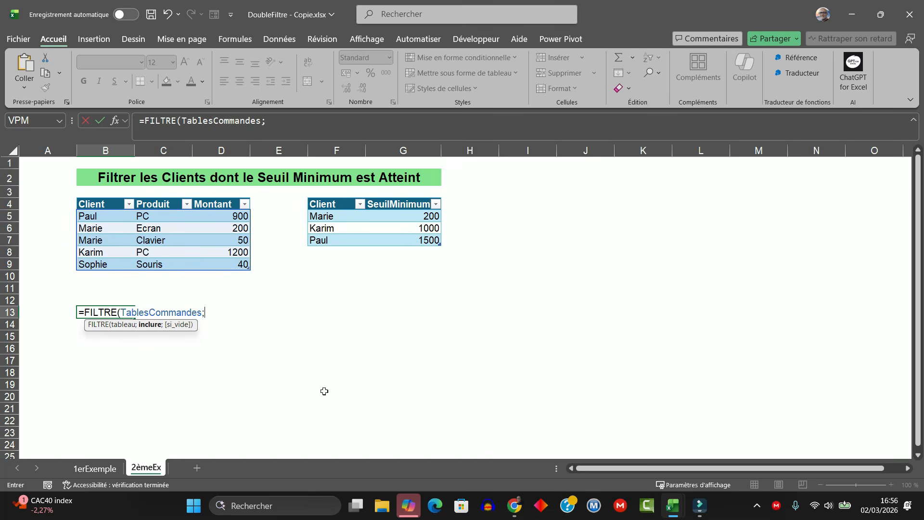
Step: Nest an EQUIV function inside ESTNUM as the include argument of the B13 FILTRE formula
{"action": "type", "text": "est"}
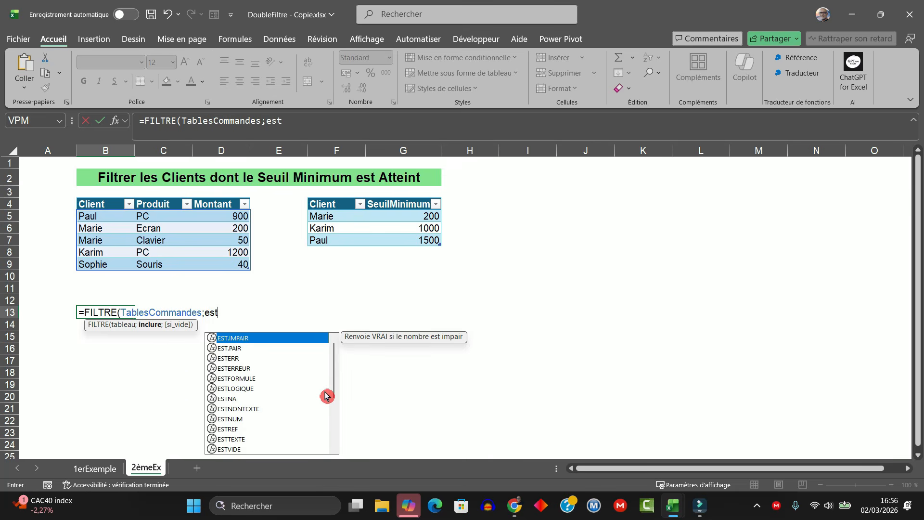
{"action": "type", "text": "n"}
{"action": "double_click", "coordinate": [235, 358]}
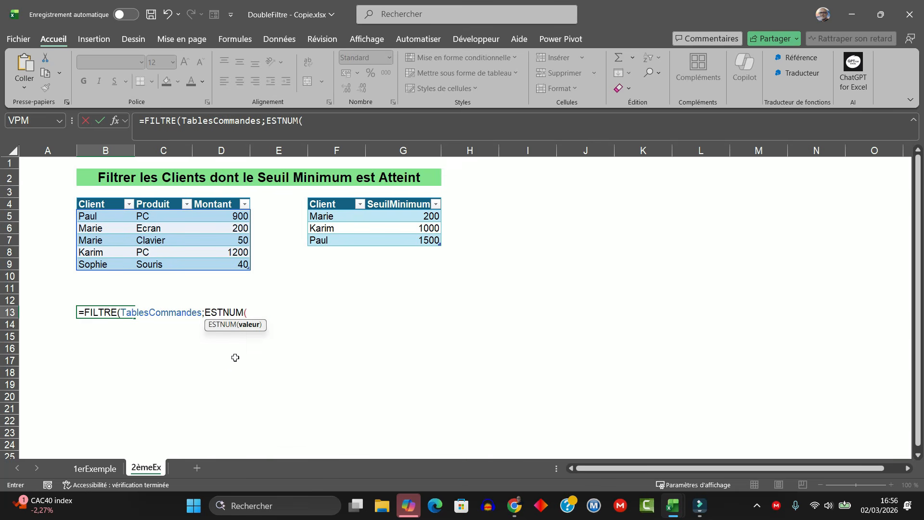
{"action": "type", "text": "equiv("}
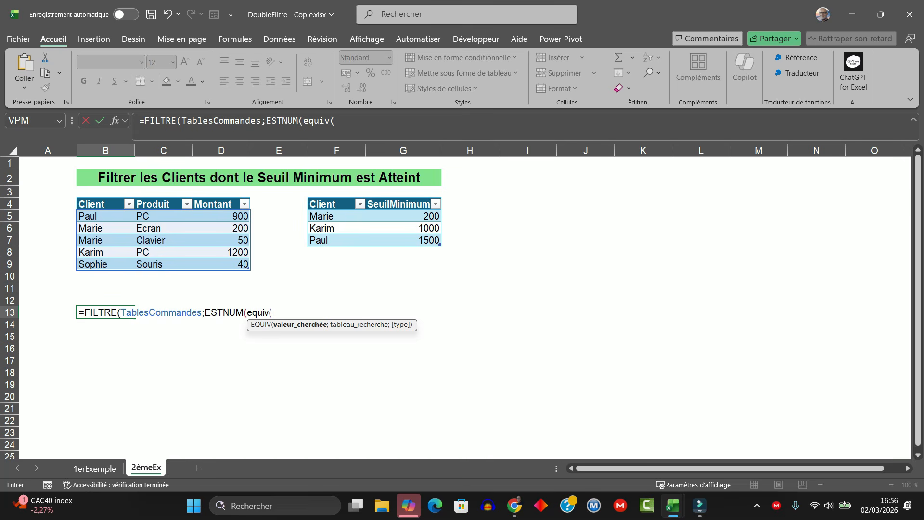
Step: Enter TablesCommandes[Client] as the EQUIV lookup value and proceed to its lookup array argument
{"action": "type", "text": "ta"}
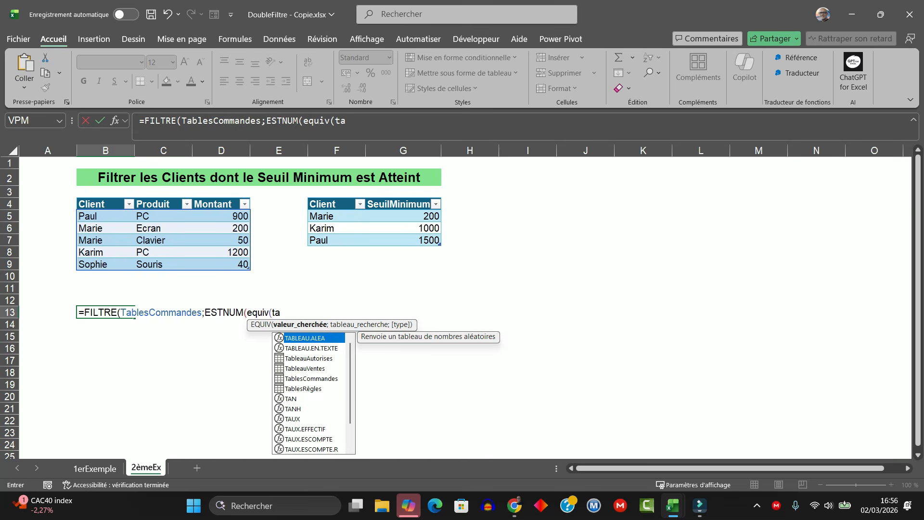
{"action": "double_click", "coordinate": [311, 378]}
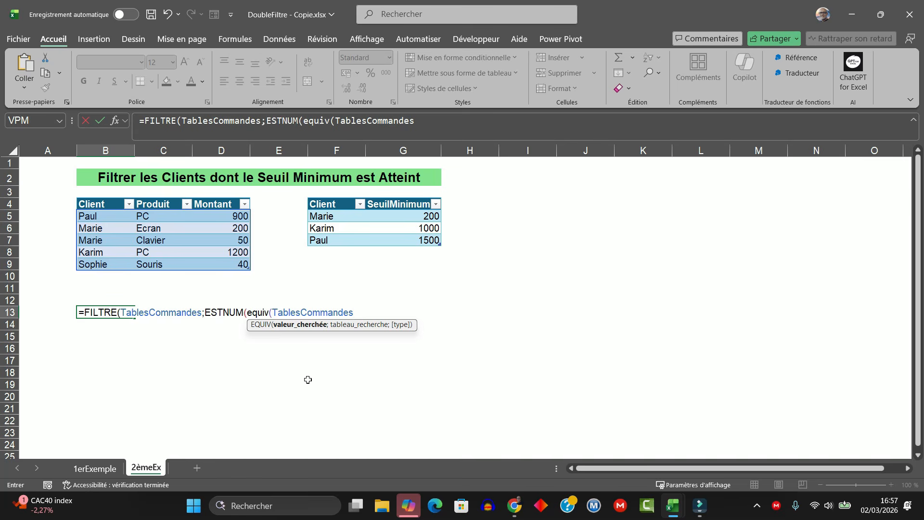
{"action": "type", "text": "["}
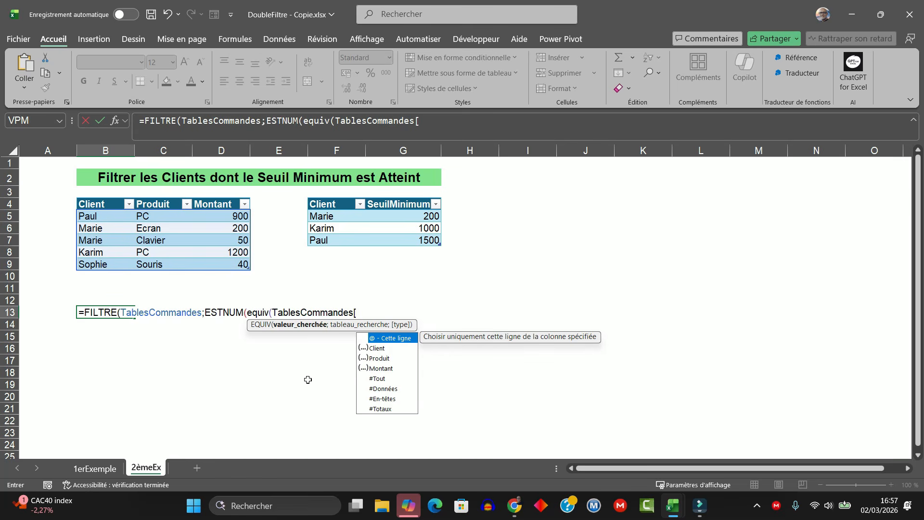
{"action": "double_click", "coordinate": [377, 348]}
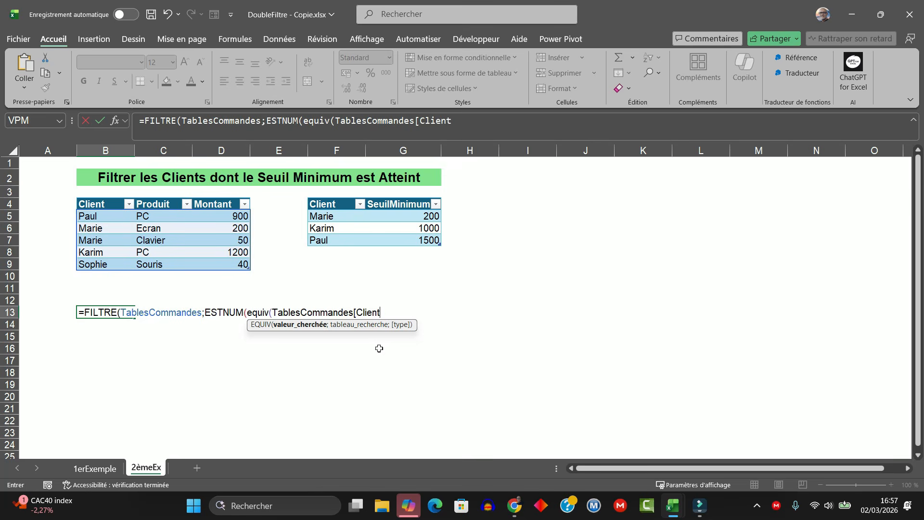
{"action": "type", "text": "]"}
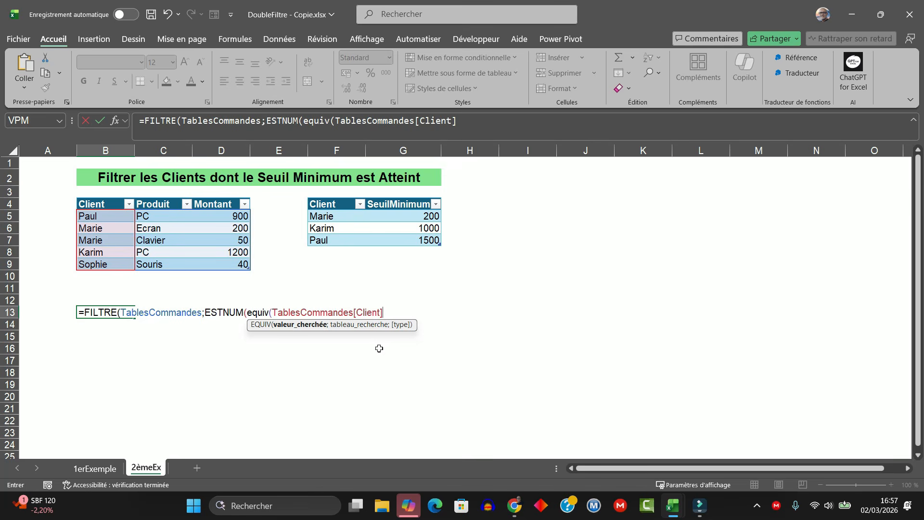
{"action": "type", "text": ";"}
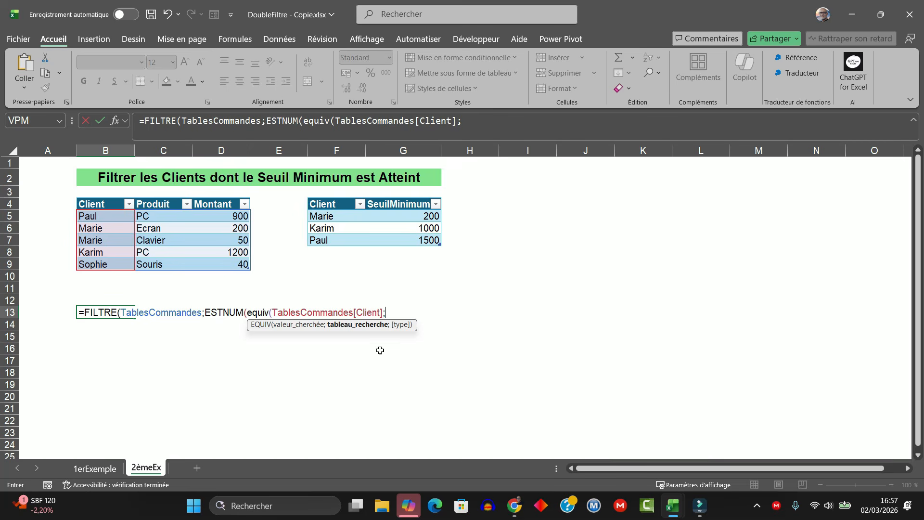
Step: Enter TablesRègles[Client] as the EQUIV lookup array and proceed to the match type argument
{"action": "type", "text": "tabl"}
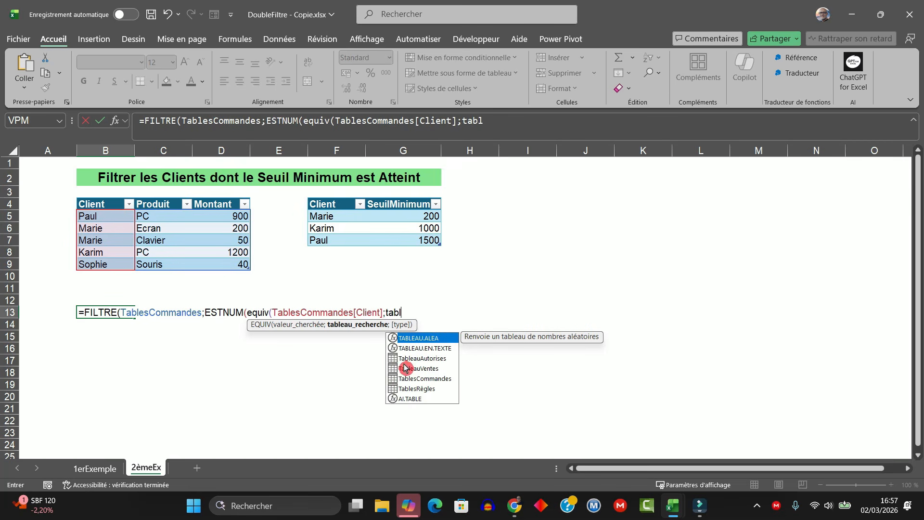
{"action": "double_click", "coordinate": [417, 388]}
{"action": "left_click", "coordinate": [366, 212]}
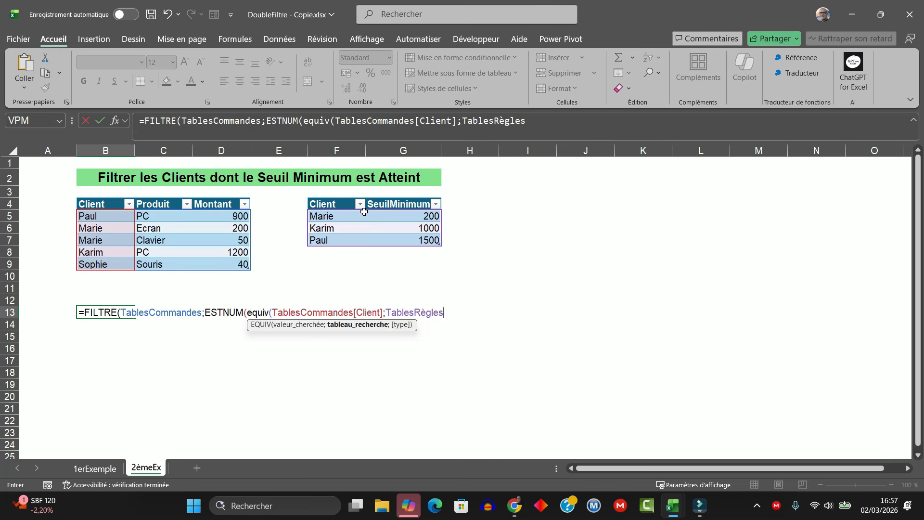
{"action": "type", "text": "[clien"}
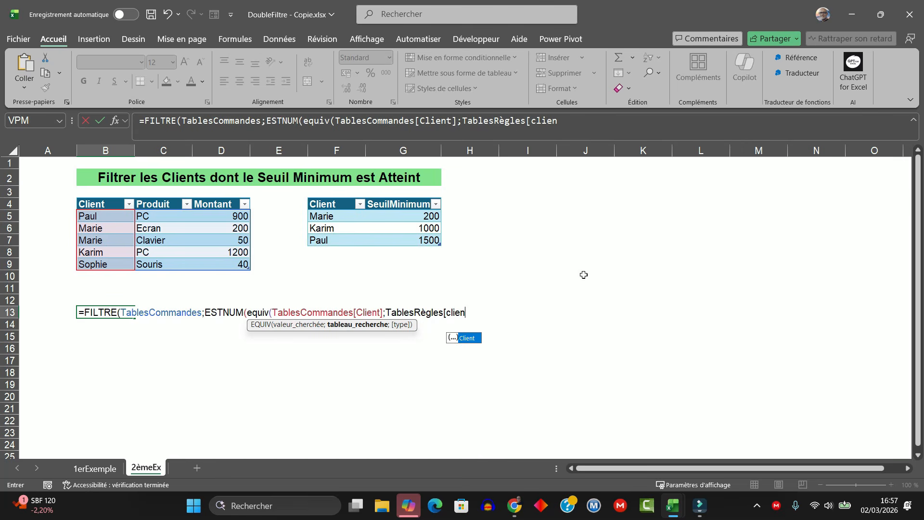
{"action": "double_click", "coordinate": [464, 340]}
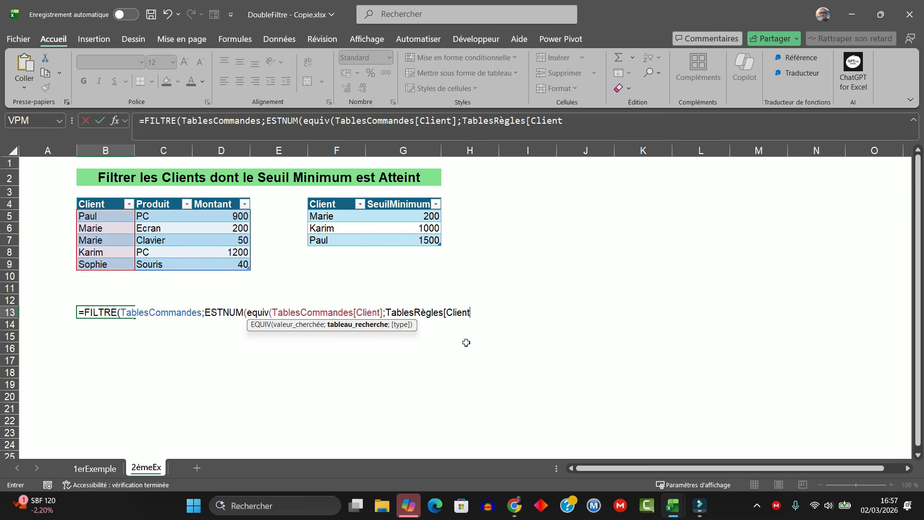
{"action": "type", "text": "]"}
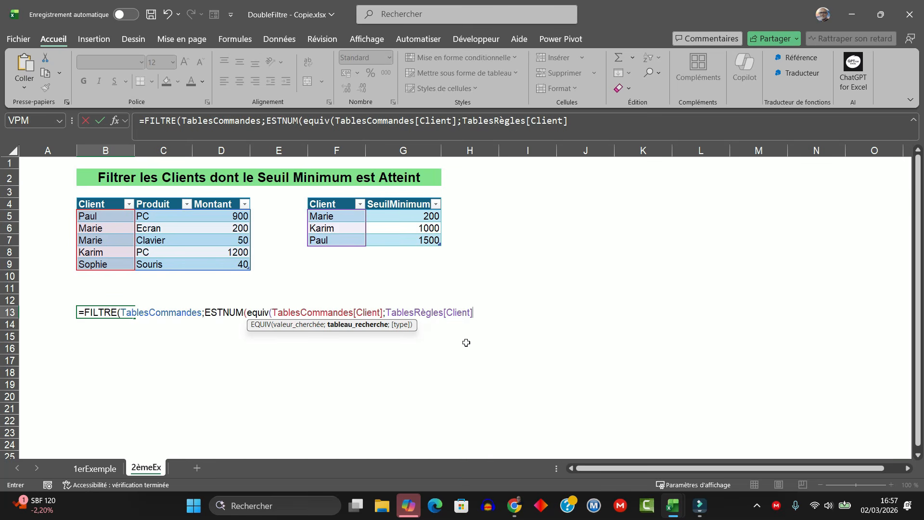
{"action": "type", "text": ";"}
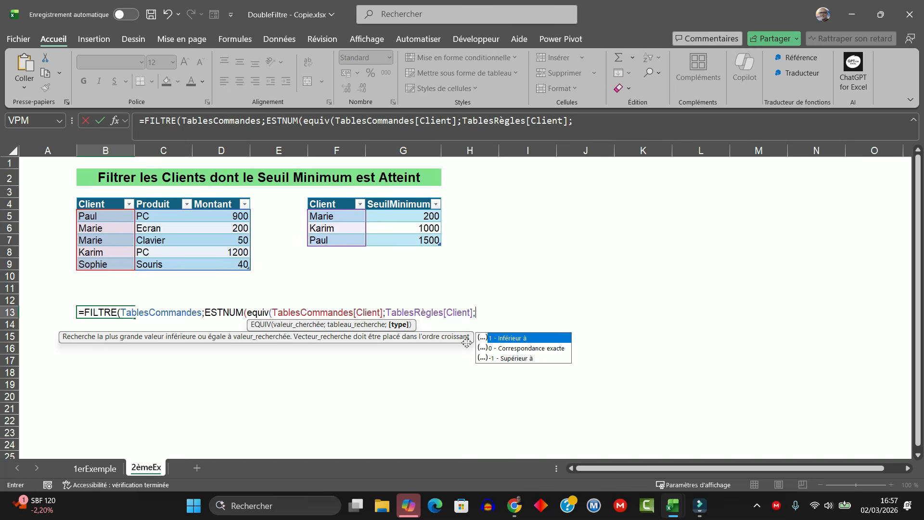
Step: Set the EQUIV match type to 0 for an exact match and close the EQUIV and ESTNUM parentheses
{"action": "type", "text": "0"}
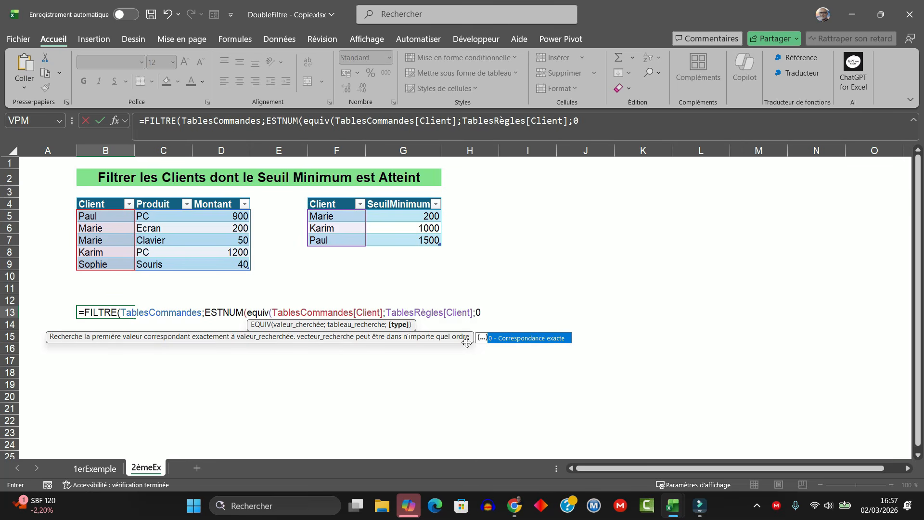
{"action": "type", "text": ")"}
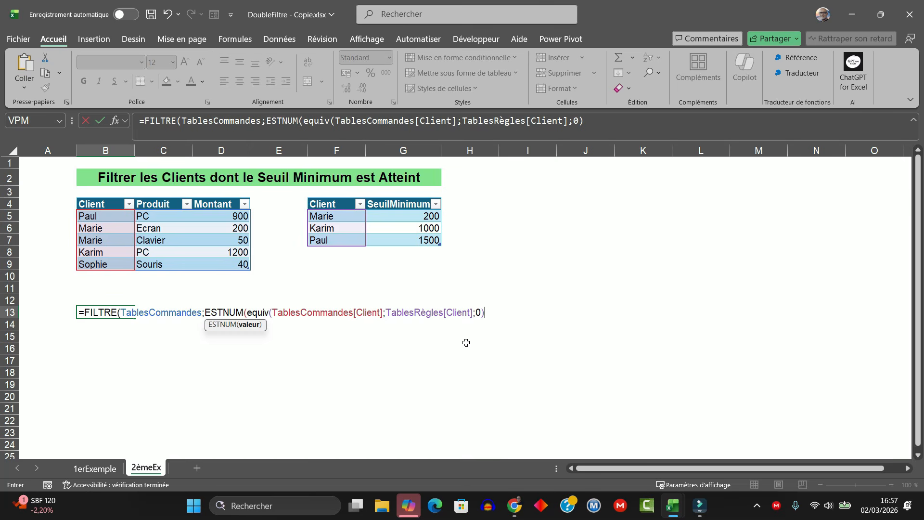
{"action": "type", "text": ")"}
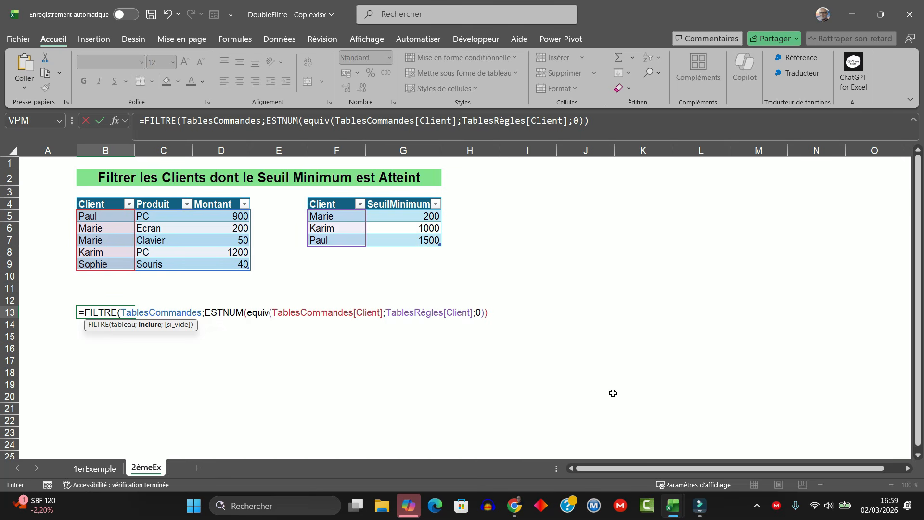
Step: Append a multiplication sign and an opening parenthesis after the ESTNUM test to begin a second filter condition
{"action": "type", "text": "*"}
{"action": "type", "text": "tabl"}
{"action": "key", "text": "BackSpace"}
{"action": "key", "text": "BackSpace"}
{"action": "key", "text": "BackSpace"}
{"action": "key", "text": "BackSpace"}
{"action": "type", "text": "(table"}
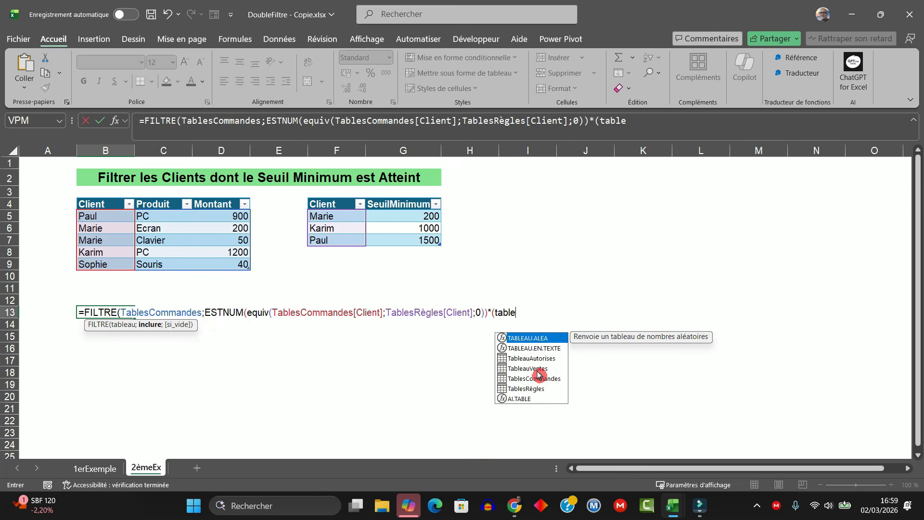
{"action": "key", "text": "BackSpace"}
{"action": "key", "text": "BackSpace"}
{"action": "key", "text": "BackSpace"}
{"action": "key", "text": "BackSpace"}
{"action": "key", "text": "BackSpace"}
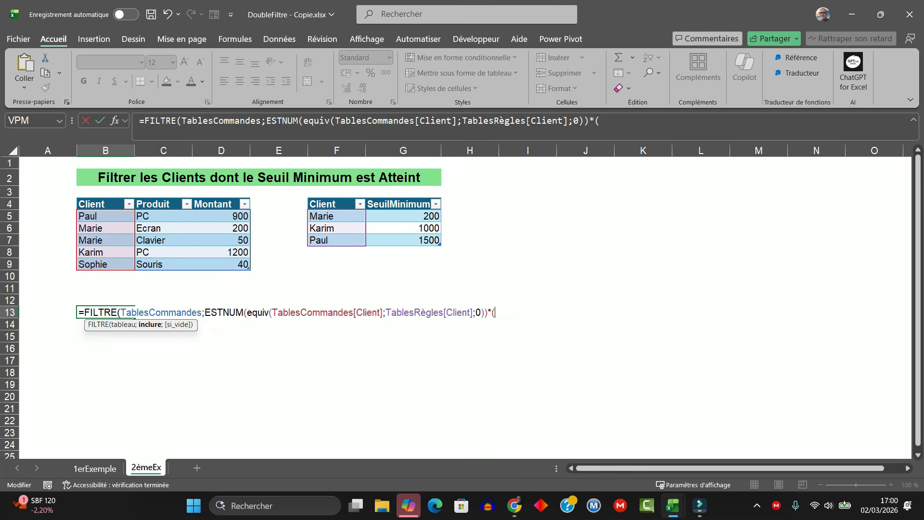
Step: Write the second condition as TablesCommandes[Montant] greater than or equal to (>=) an opened RECHERCHEX function
{"action": "type", "text": "tabl"}
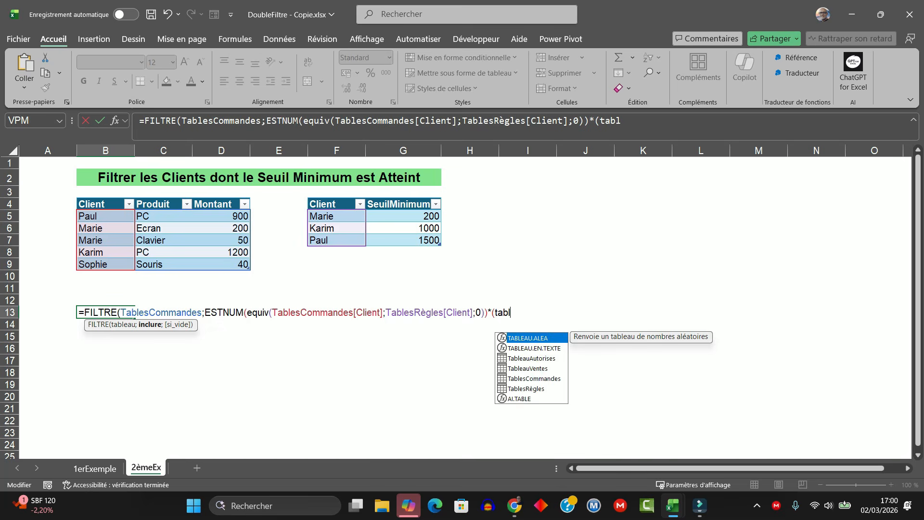
{"action": "double_click", "coordinate": [539, 378]}
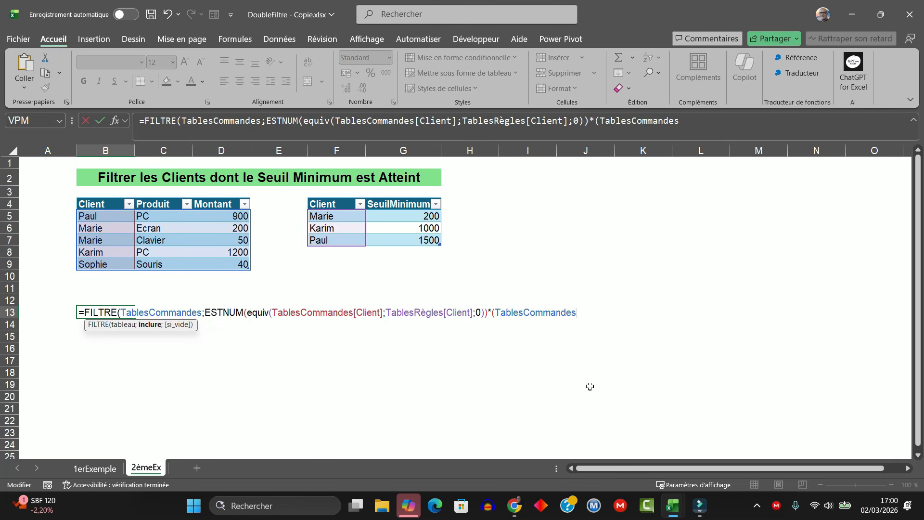
{"action": "type", "text": "["}
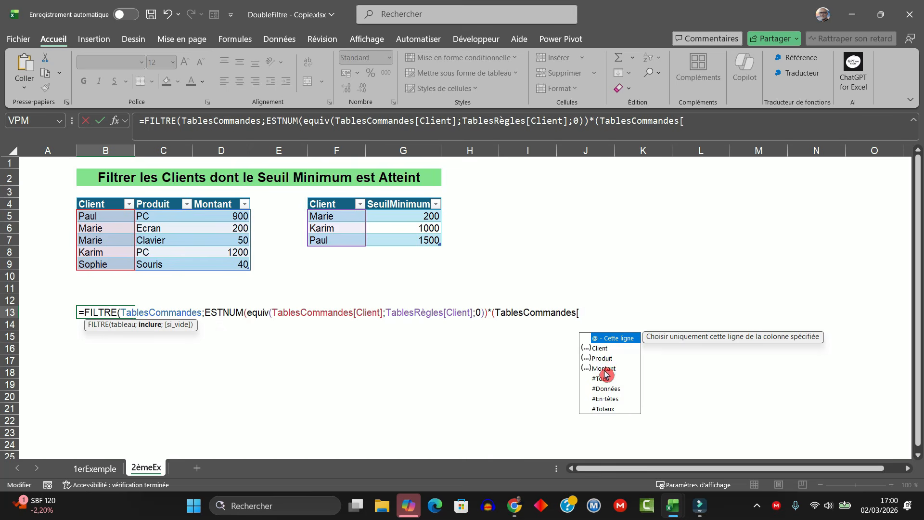
{"action": "double_click", "coordinate": [603, 369]}
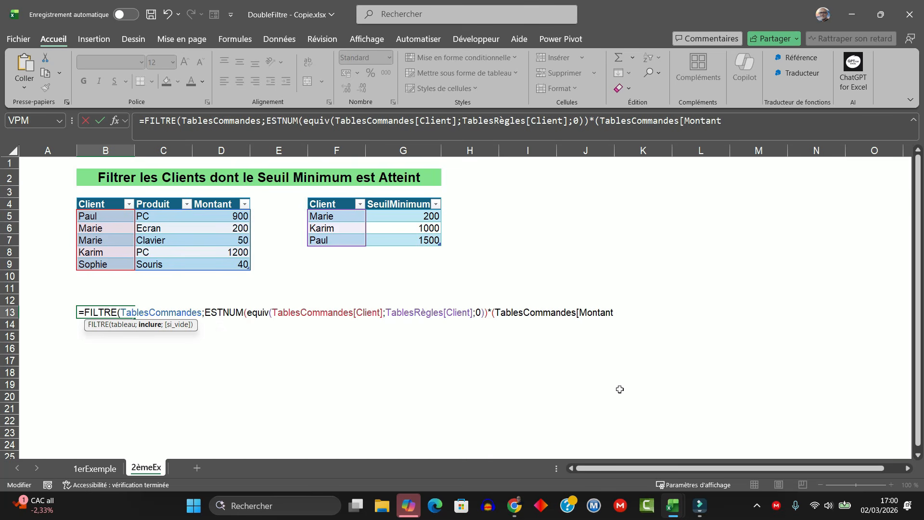
{"action": "type", "text": "]"}
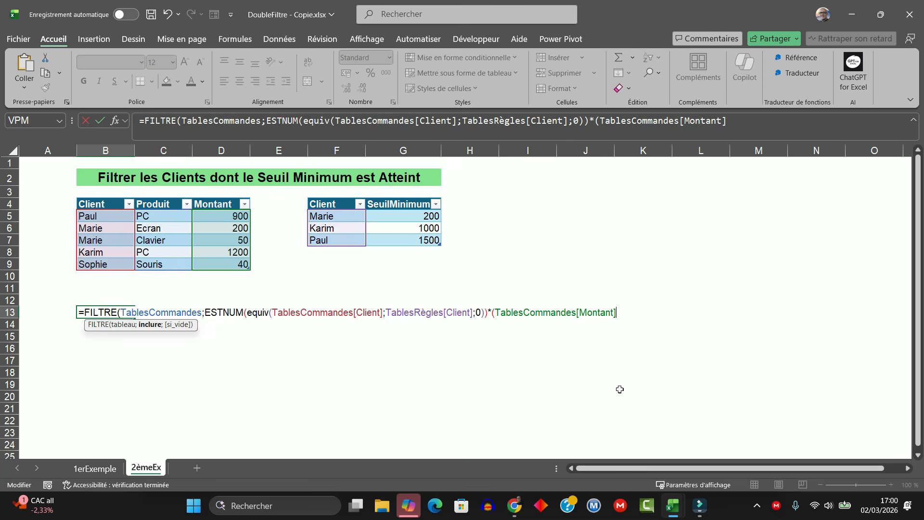
{"action": "type", "text": ">=recher"}
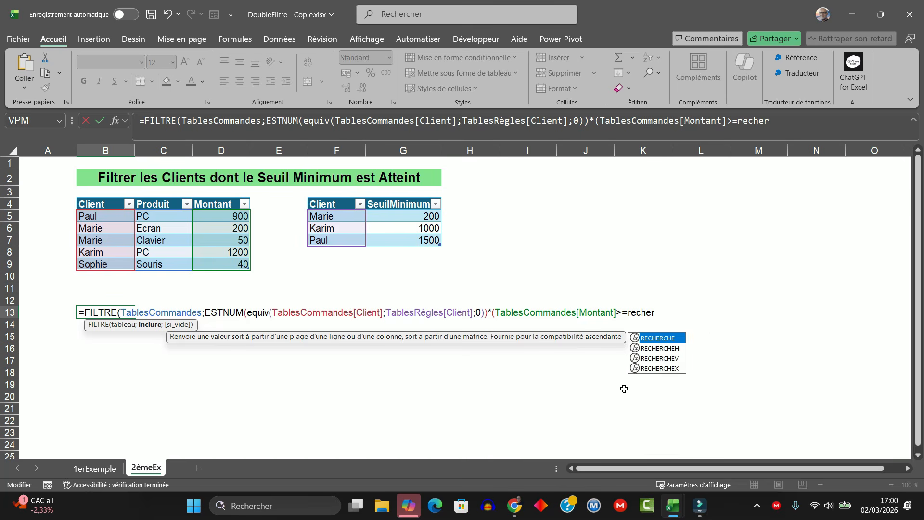
{"action": "type", "text": "chex("}
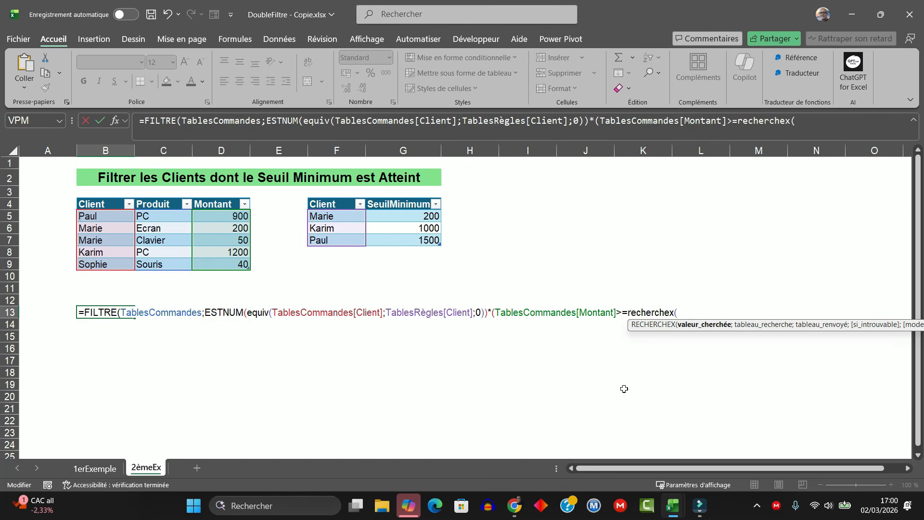
Step: Enter TablesCommandes[Client] as the RECHERCHEX lookup value and proceed to its lookup array argument
{"action": "type", "text": "table"}
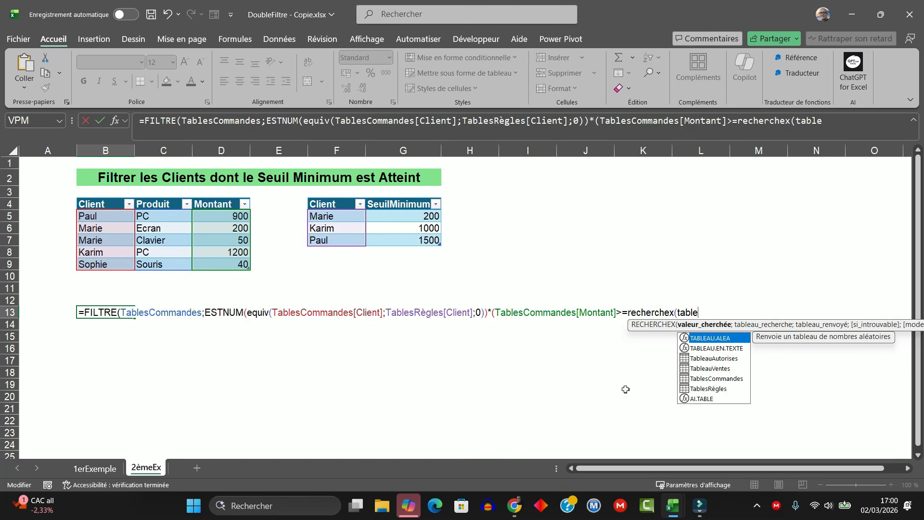
{"action": "double_click", "coordinate": [699, 378]}
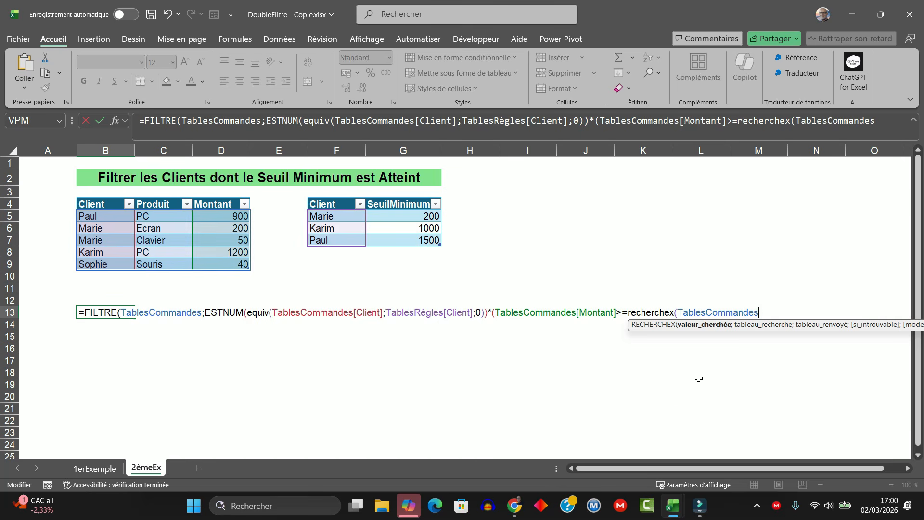
{"action": "type", "text": "["}
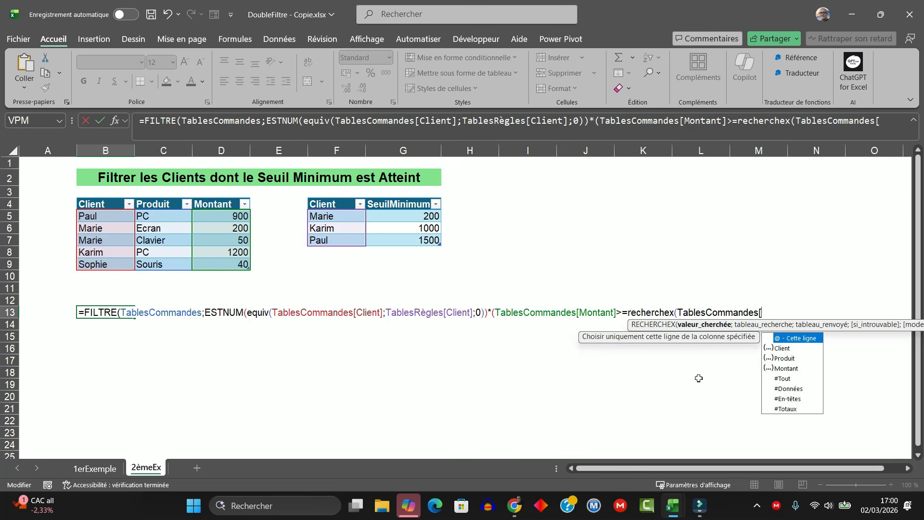
{"action": "type", "text": "cl"}
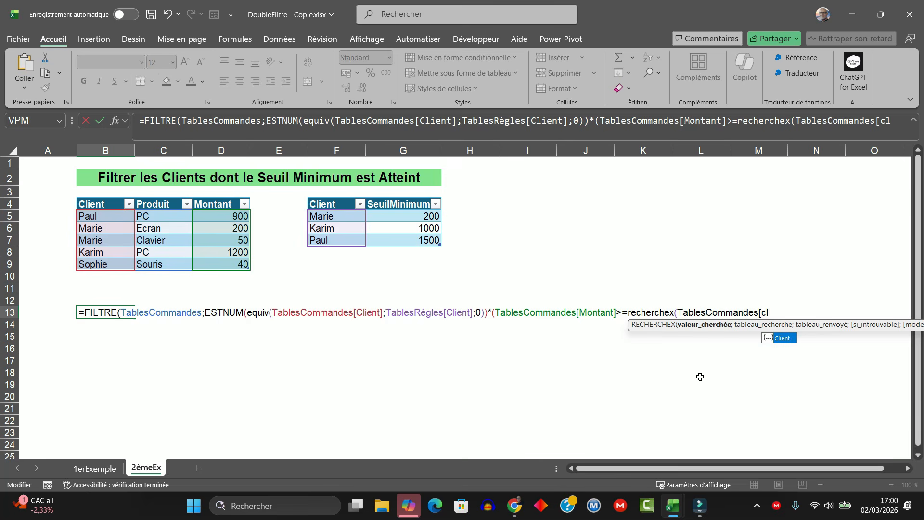
{"action": "double_click", "coordinate": [778, 338]}
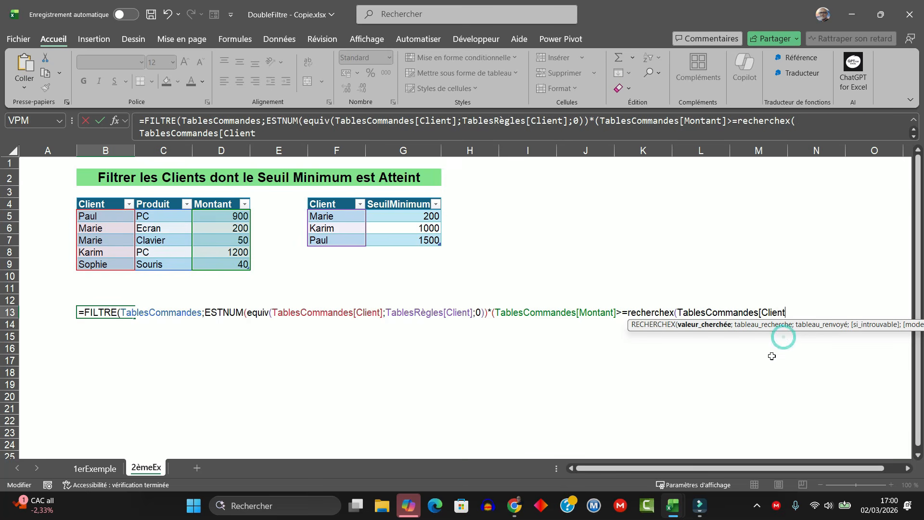
{"action": "type", "text": "]"}
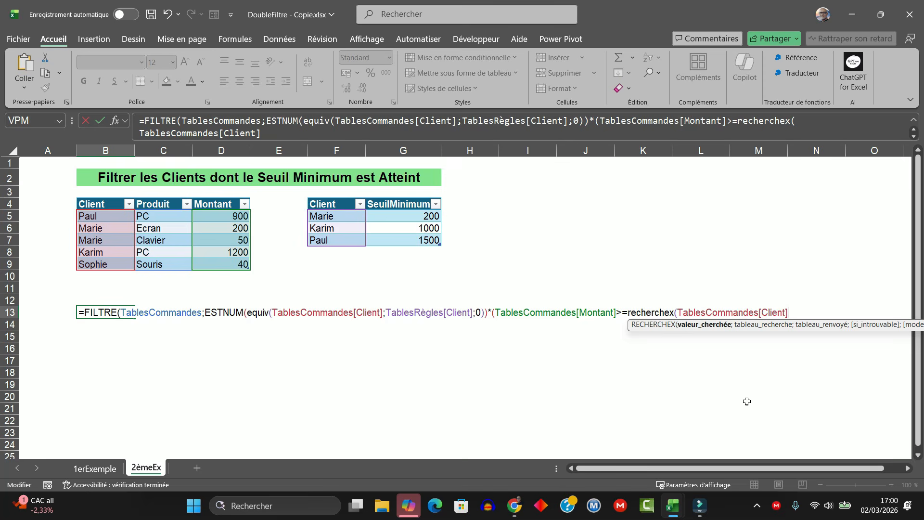
{"action": "type", "text": ";"}
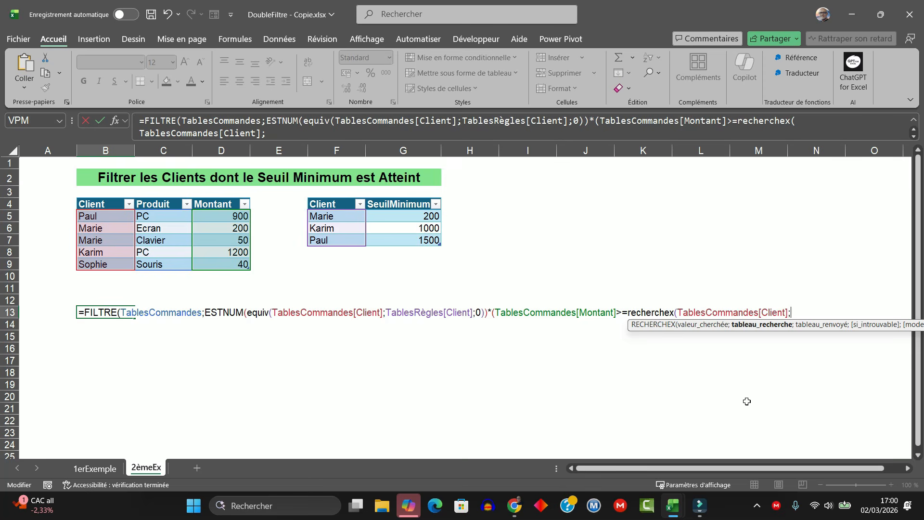
Step: Enter TablesRègles[Client] as the RECHERCHEX lookup array and proceed to its return array argument
{"action": "type", "text": "table"}
{"action": "double_click", "coordinate": [809, 391]}
{"action": "type", "text": "["}
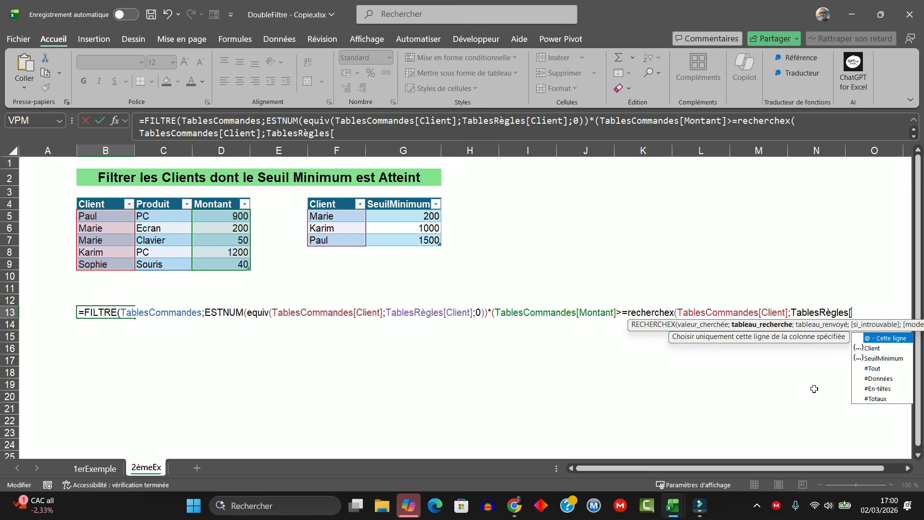
{"action": "type", "text": "cle"}
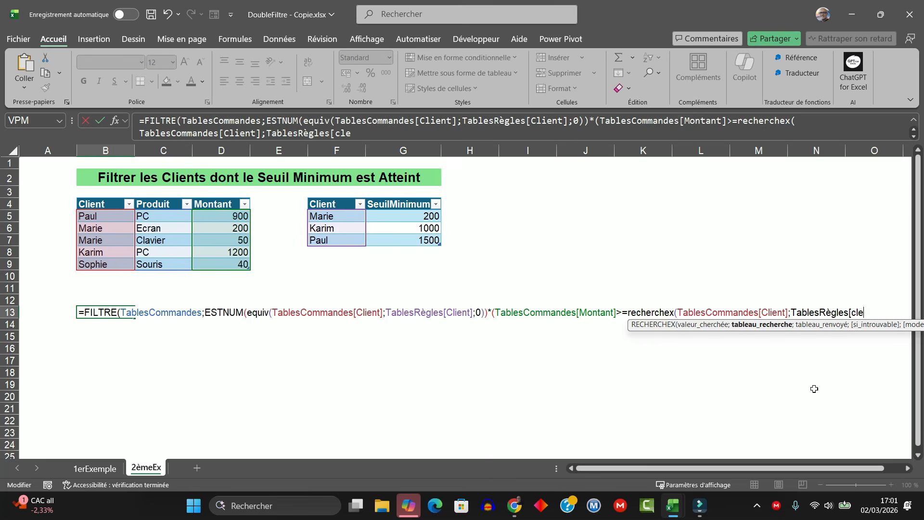
{"action": "key", "text": "BackSpace"}
{"action": "key", "text": "BackSpace"}
{"action": "type", "text": "i"}
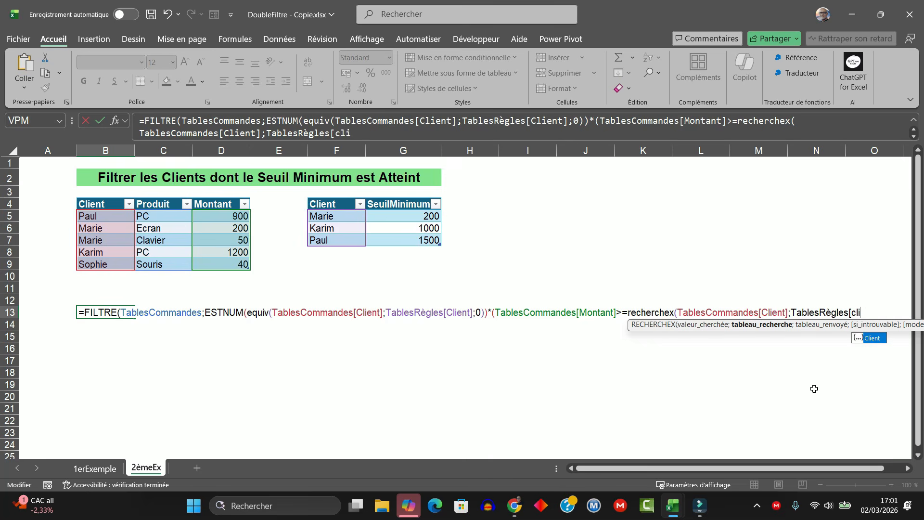
{"action": "double_click", "coordinate": [869, 338]}
{"action": "type", "text": "]"}
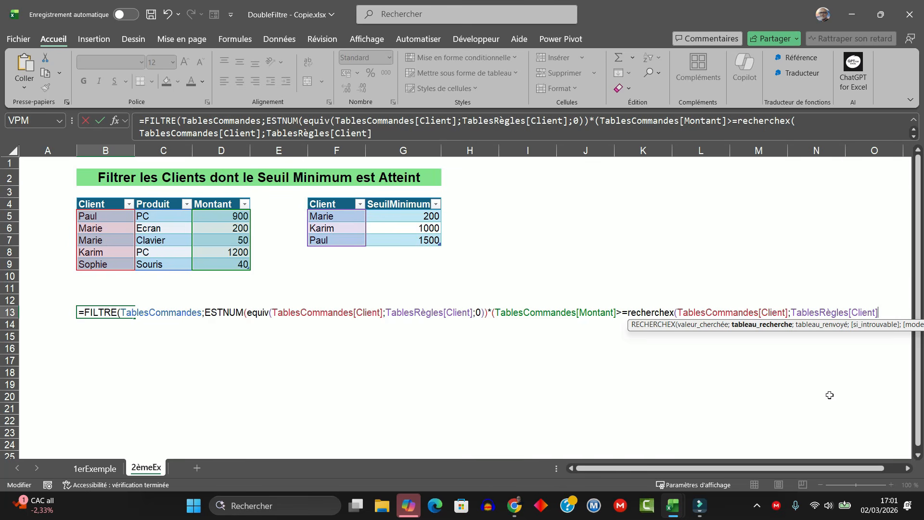
{"action": "type", "text": ";"}
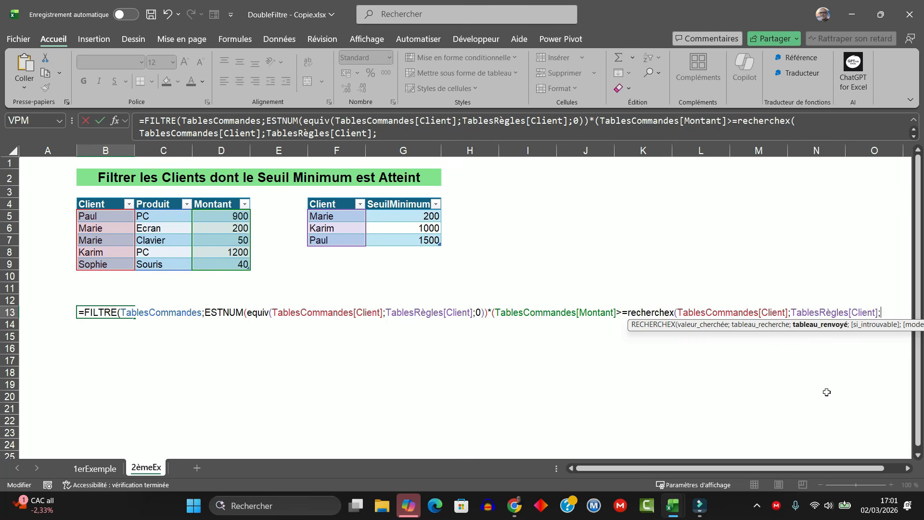
Step: Enter TablesRègles[SeuilMinimum] as the RECHERCHEX return array and proceed to the si_introuvable argument
{"action": "type", "text": "tabl"}
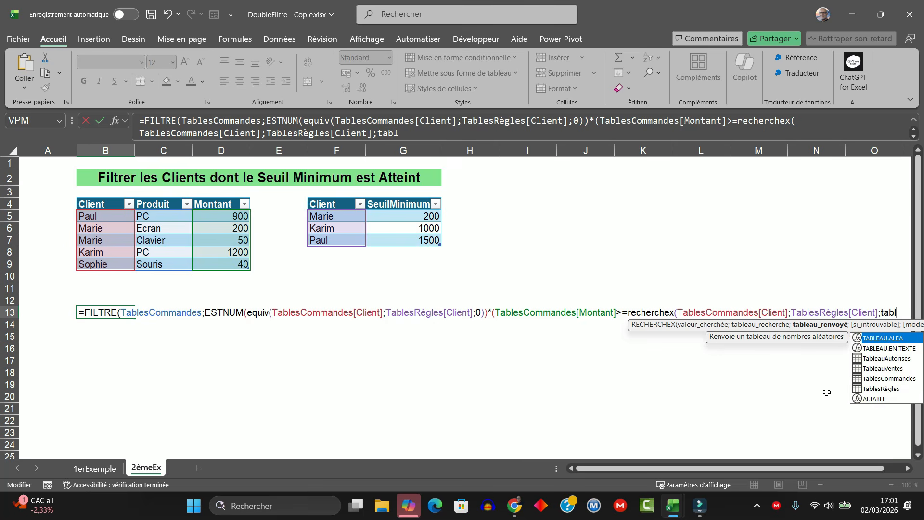
{"action": "double_click", "coordinate": [873, 389]}
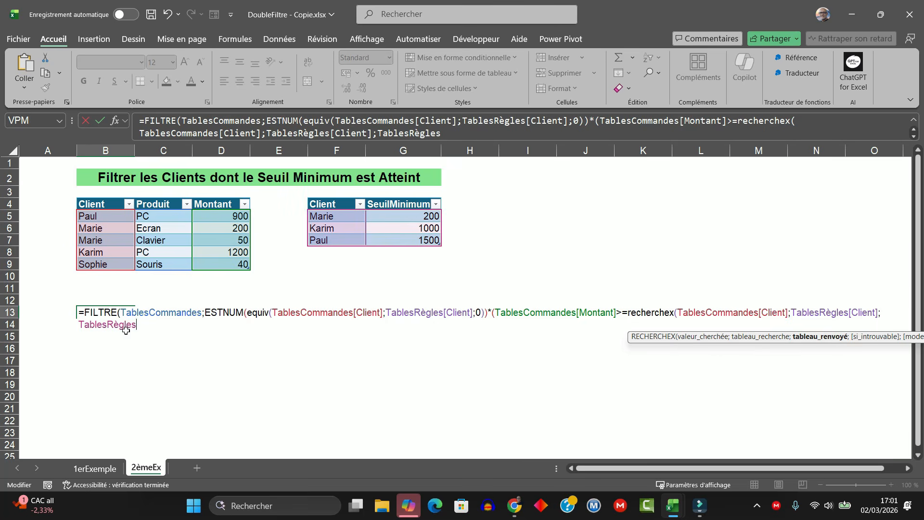
{"action": "type", "text": "[seui"}
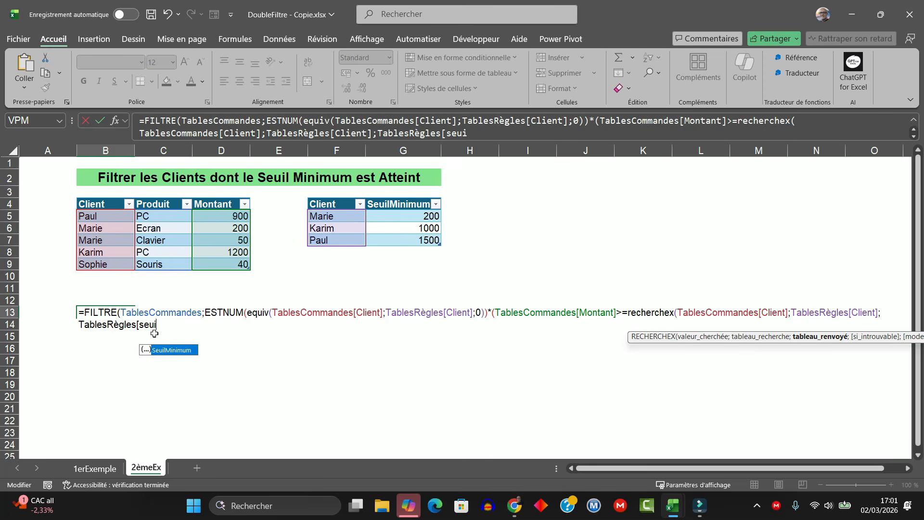
{"action": "double_click", "coordinate": [173, 351]}
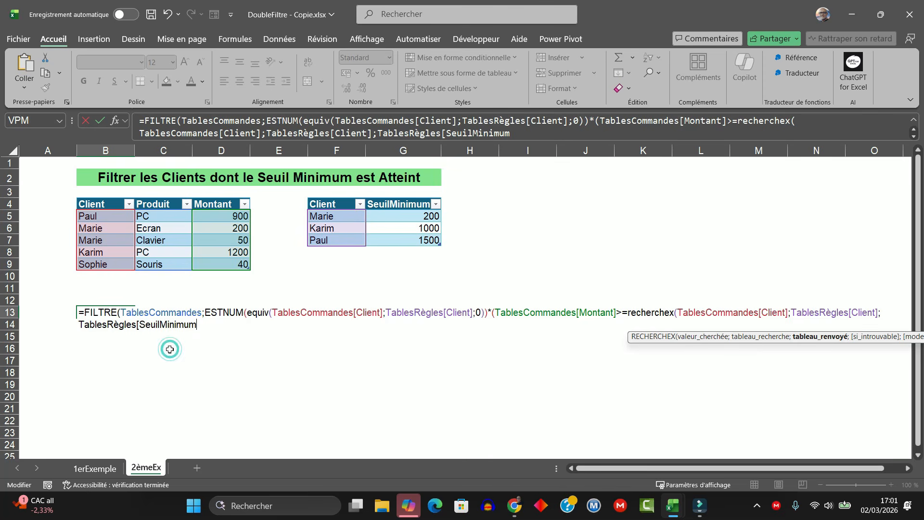
{"action": "type", "text": "]"}
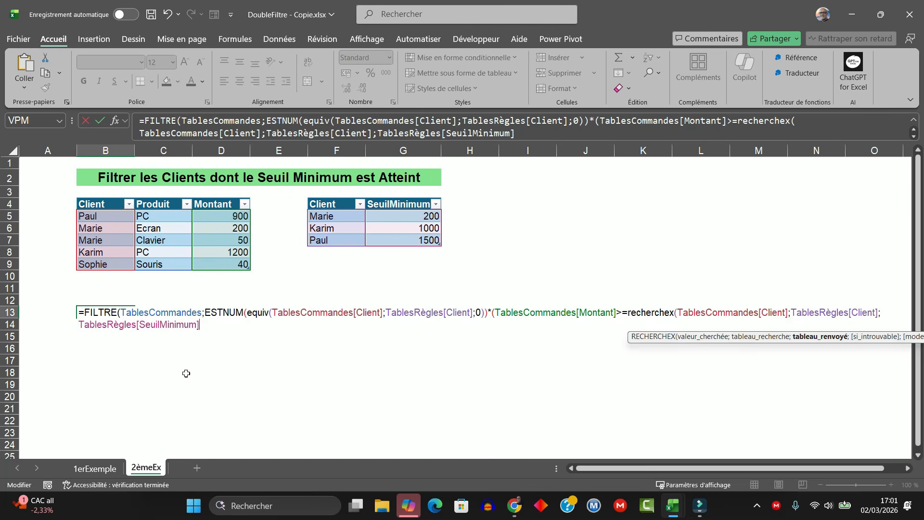
{"action": "type", "text": ";"}
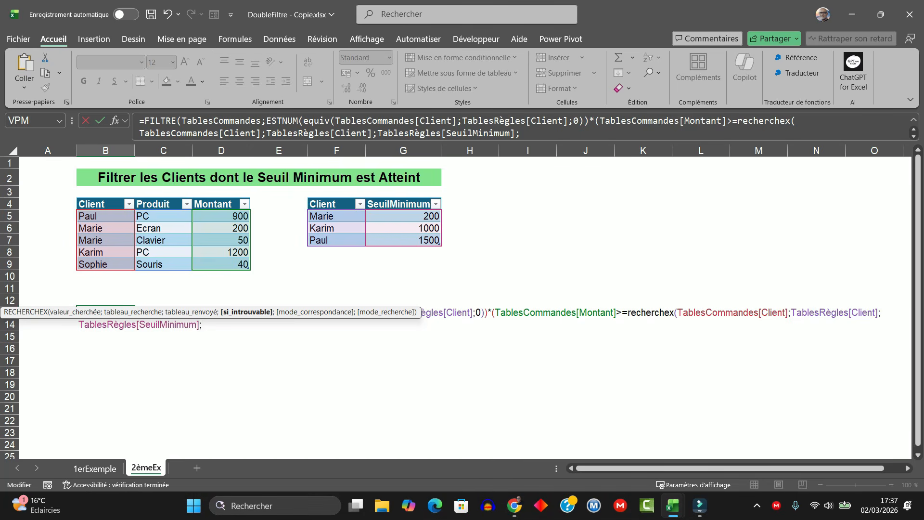
Step: Start the si_introuvable argument with a MAX function on TablesCommandes[Montant]
{"action": "type", "text": "m"}
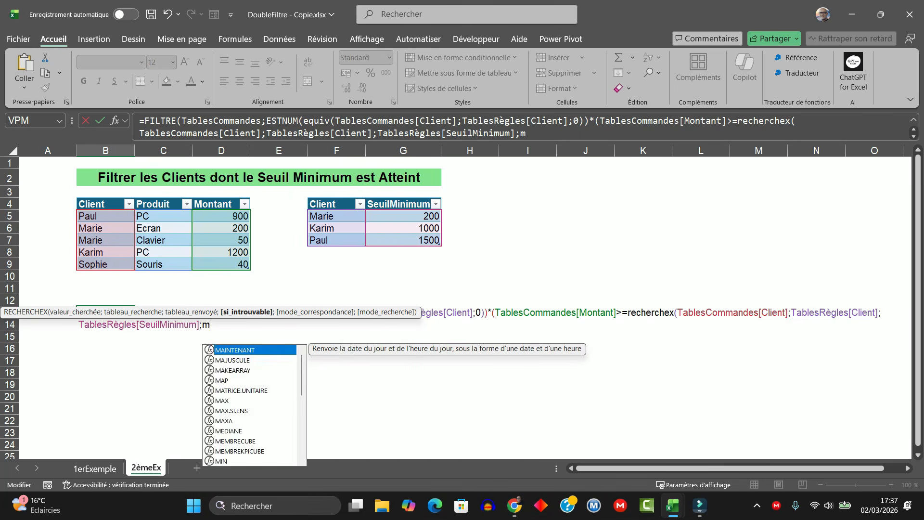
{"action": "type", "text": "ax5"}
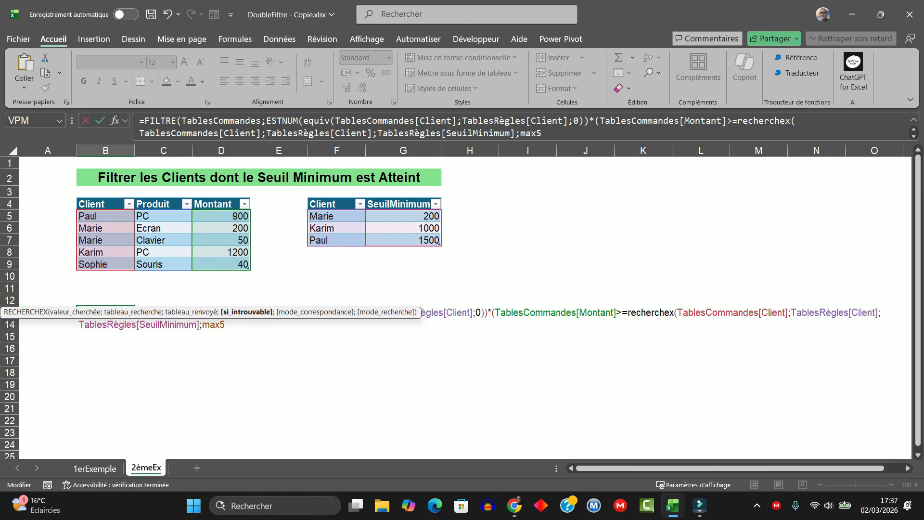
{"action": "key", "text": "BackSpace"}
{"action": "type", "text": "("}
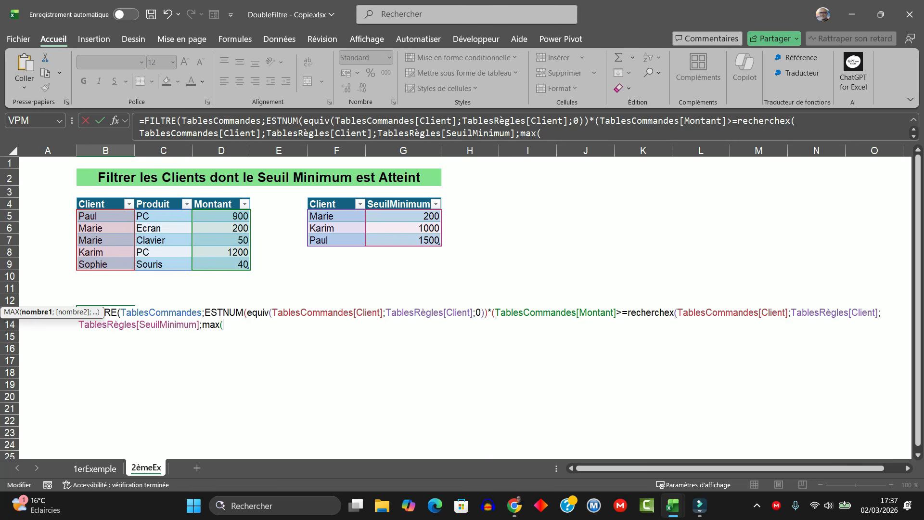
{"action": "type", "text": "table"}
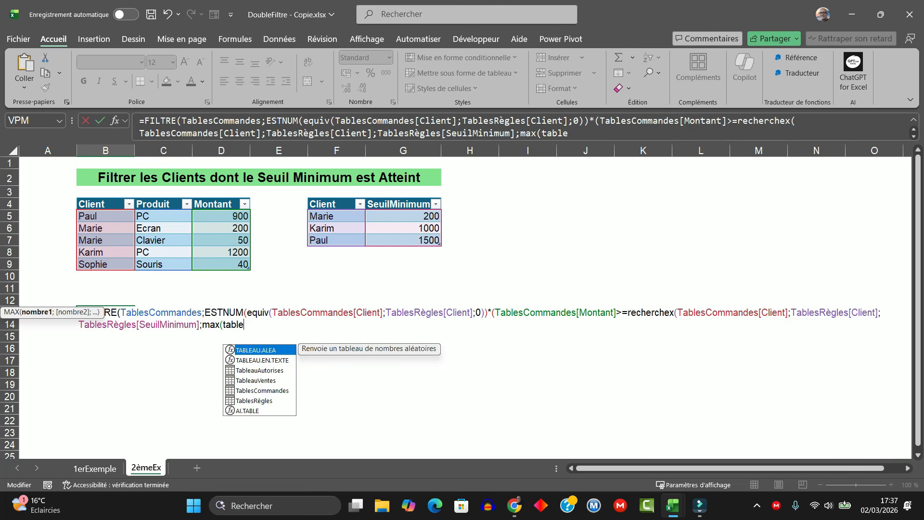
{"action": "type", "text": "c"}
{"action": "key", "text": "BackSpace"}
{"action": "double_click", "coordinate": [260, 390]}
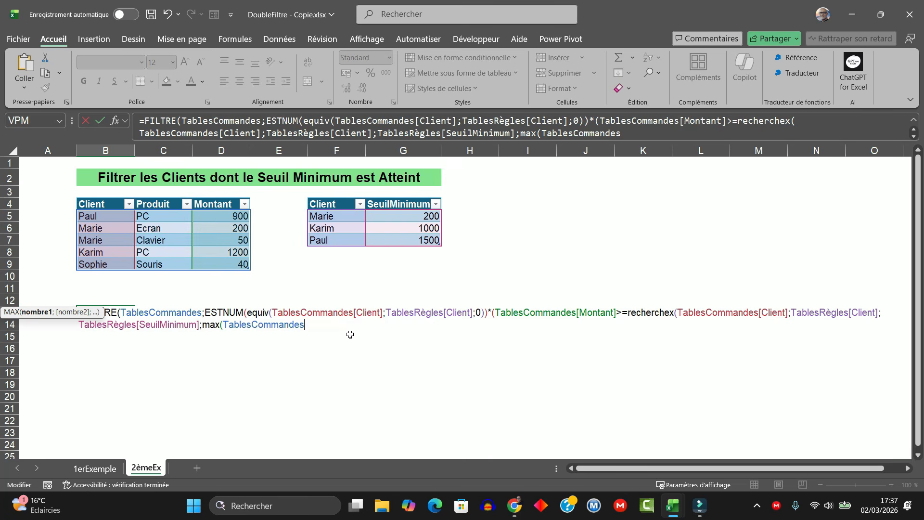
{"action": "type", "text": "["}
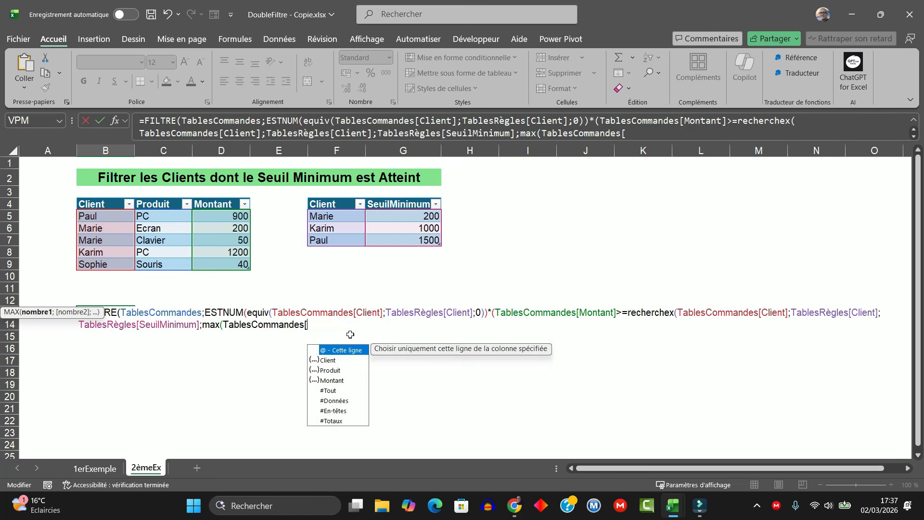
{"action": "type", "text": "montant]"}
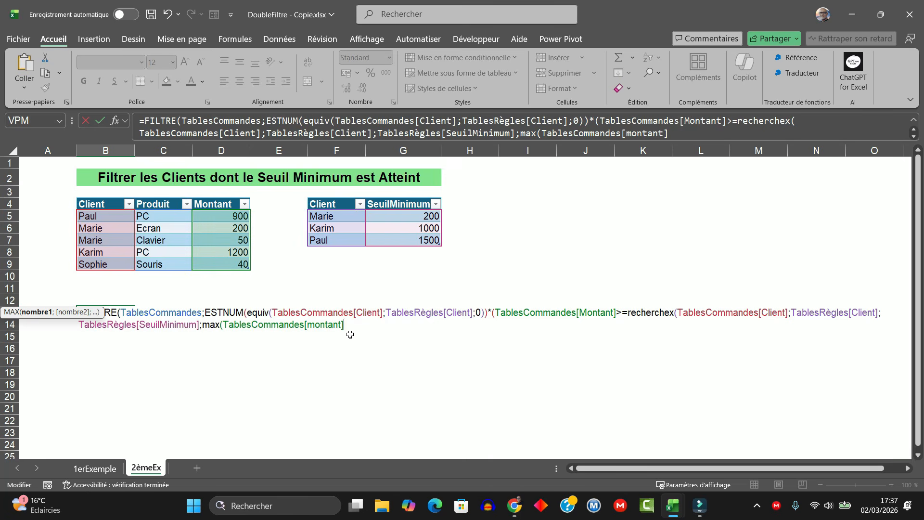
Step: Add +1 after the Montant reference inside MAX, close the open parentheses and validate the FILTRE formula
{"action": "type", "text": "+1)))"}
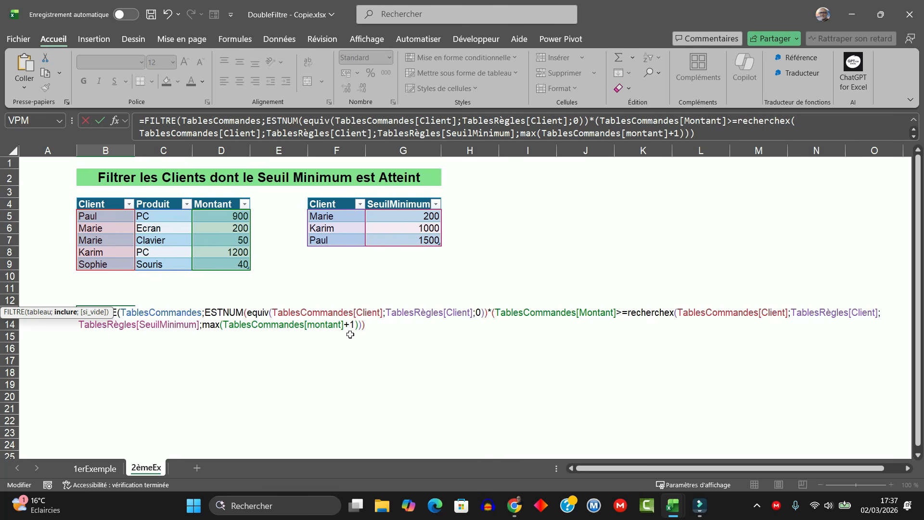
{"action": "left_click", "coordinate": [353, 340]}
{"action": "key", "text": "Return"}
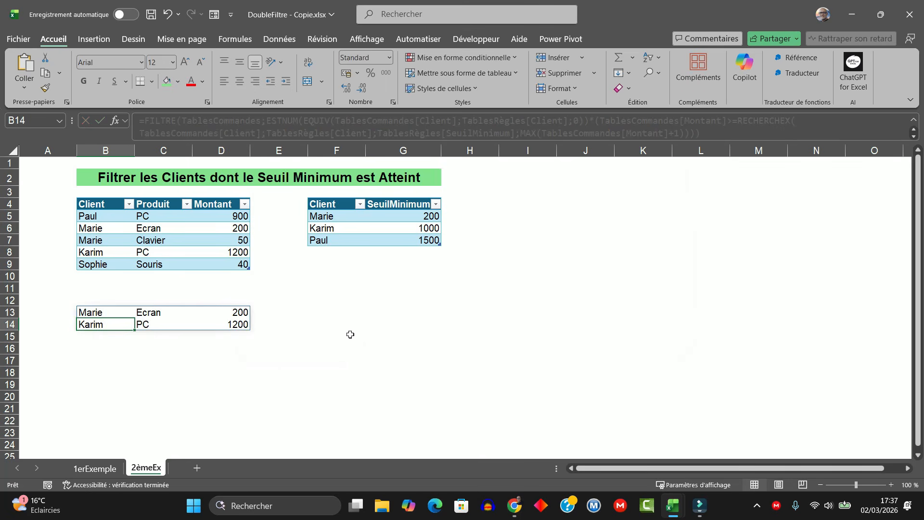
Step: Check the filtered orders from B13 against the clients' SeuilMinimum values in TablesRègles and the Montant column of TablesCommandes
{"action": "key", "text": "Up"}
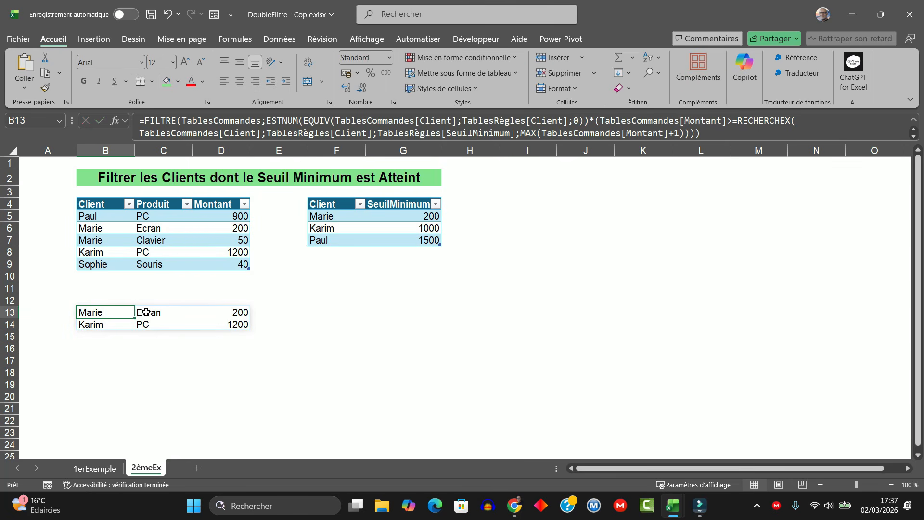
{"action": "left_click", "coordinate": [243, 313]}
{"action": "left_click", "coordinate": [93, 325]}
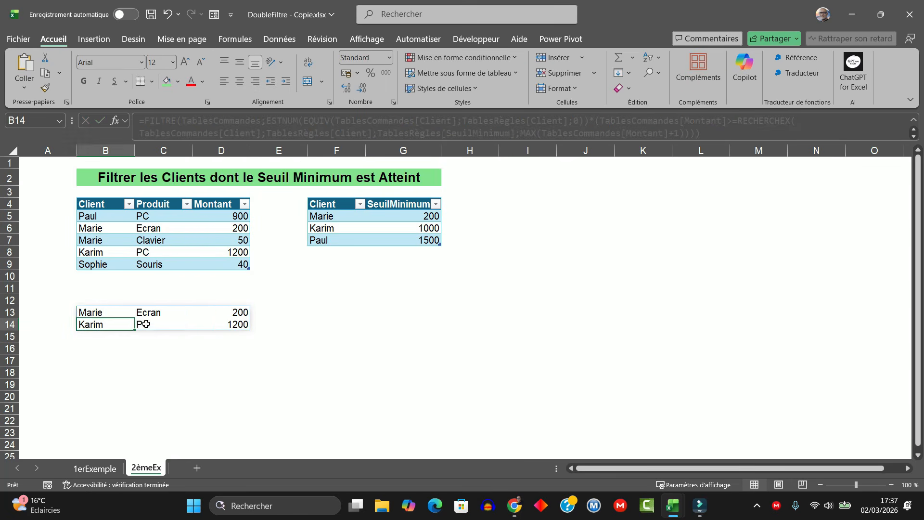
{"action": "left_click", "coordinate": [146, 323]}
{"action": "left_click", "coordinate": [232, 325]}
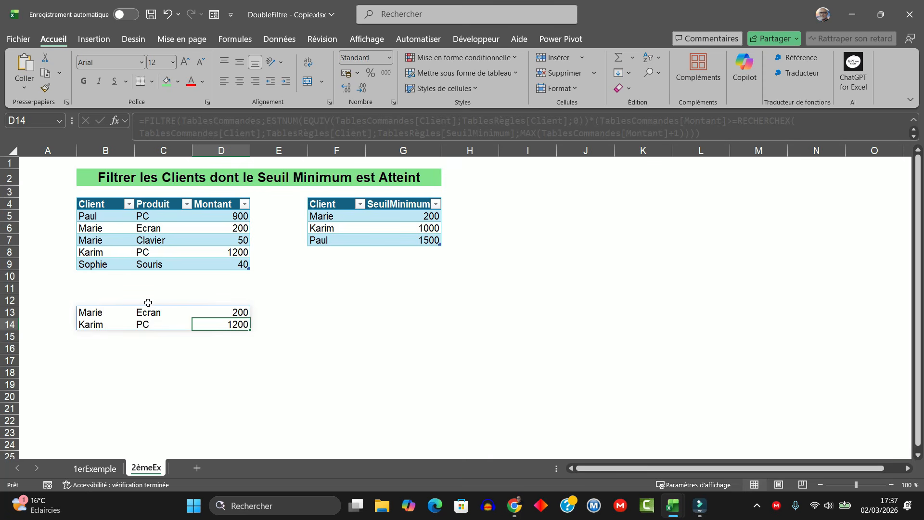
{"action": "left_click", "coordinate": [328, 215]}
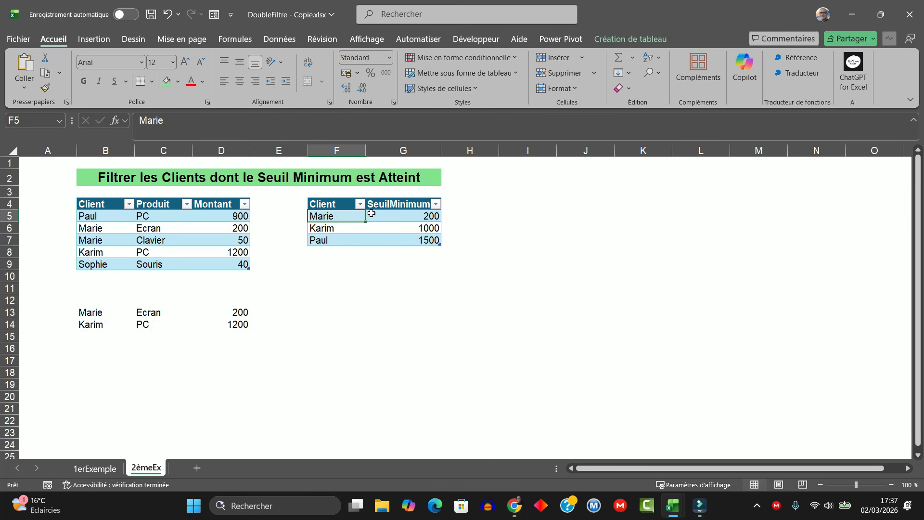
{"action": "left_click", "coordinate": [426, 216]}
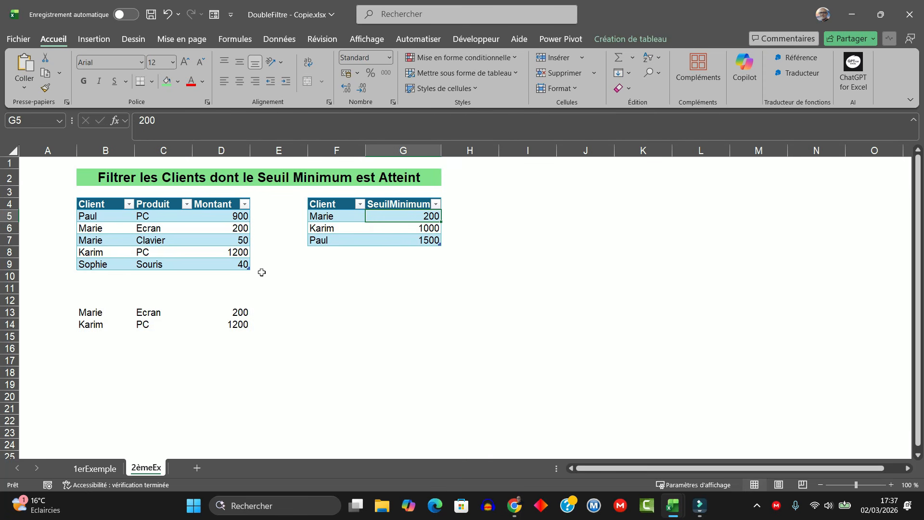
{"action": "left_click", "coordinate": [96, 315]}
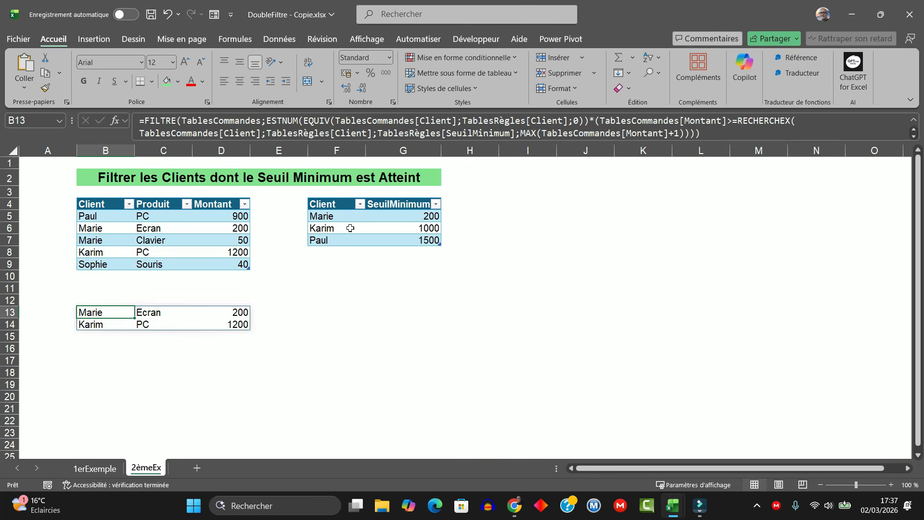
{"action": "left_click", "coordinate": [423, 227]}
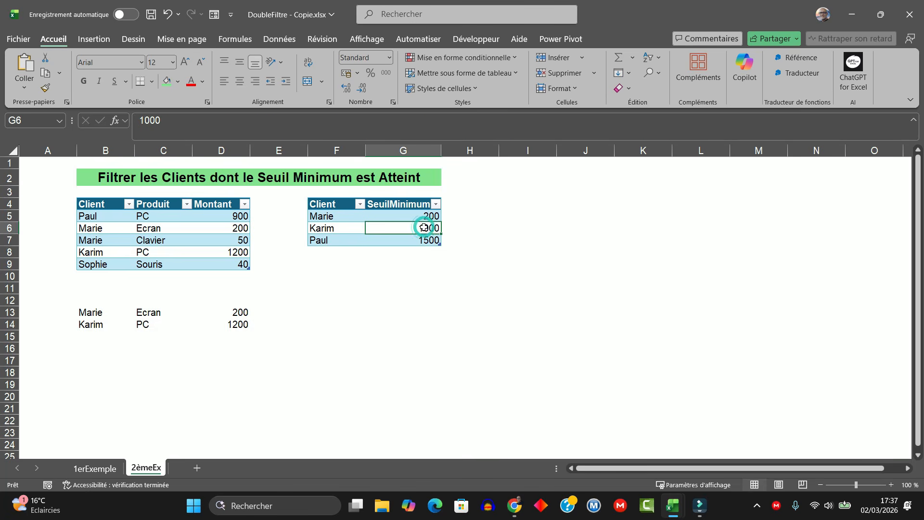
{"action": "left_click", "coordinate": [224, 253]}
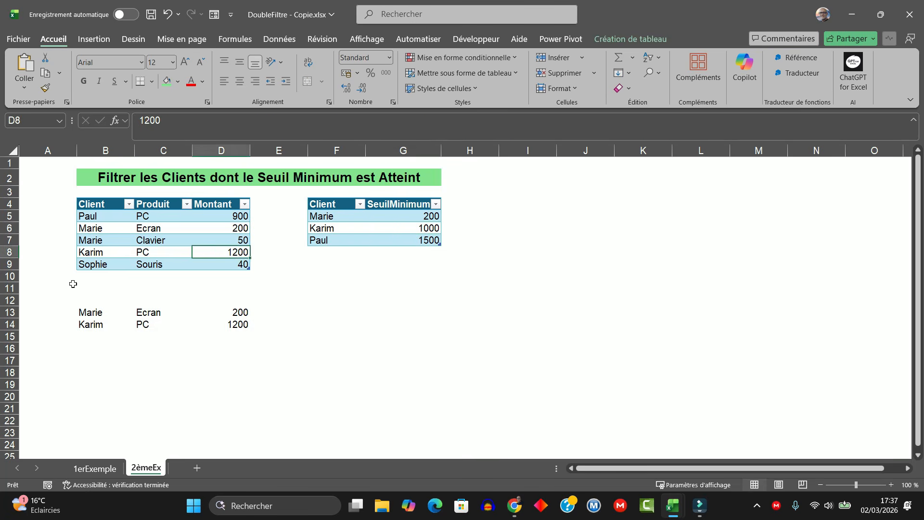
Step: Add an order in row 10 of TablesCommandes with a new client's first name, product PC and Montant 300
{"action": "left_click", "coordinate": [89, 275]}
{"action": "type", "text": "Albert"}
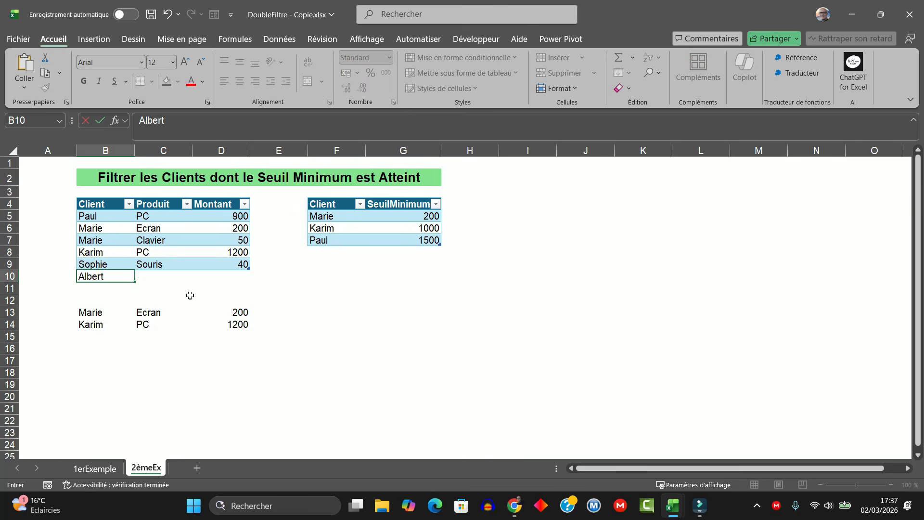
{"action": "key", "text": "Tab"}
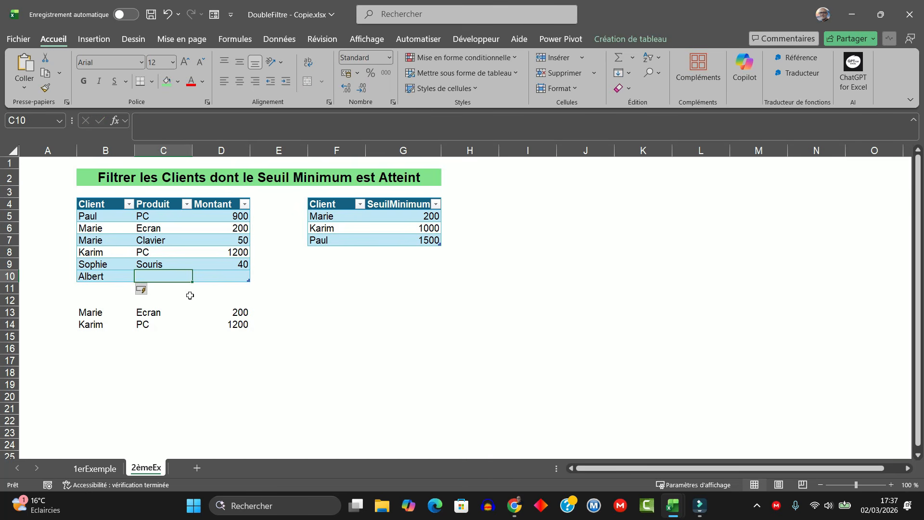
{"action": "type", "text": "PC"}
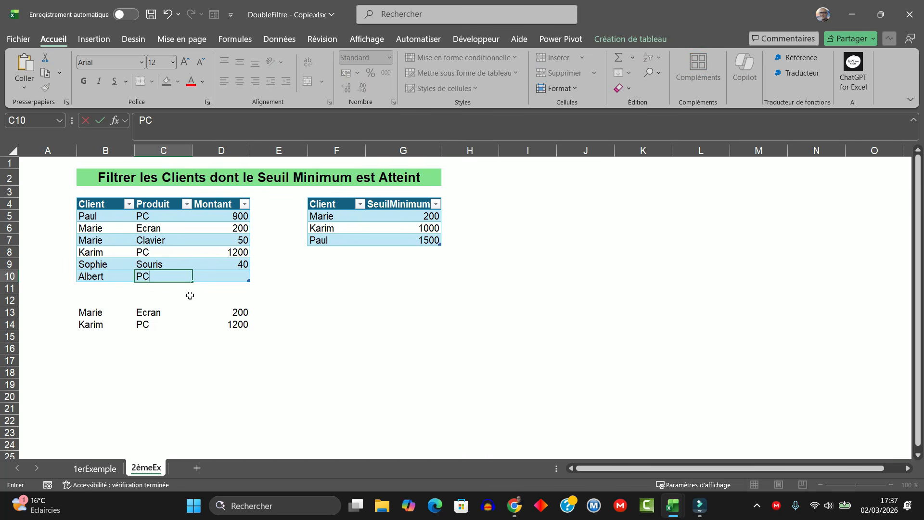
{"action": "key", "text": "Tab"}
{"action": "type", "text": "300"}
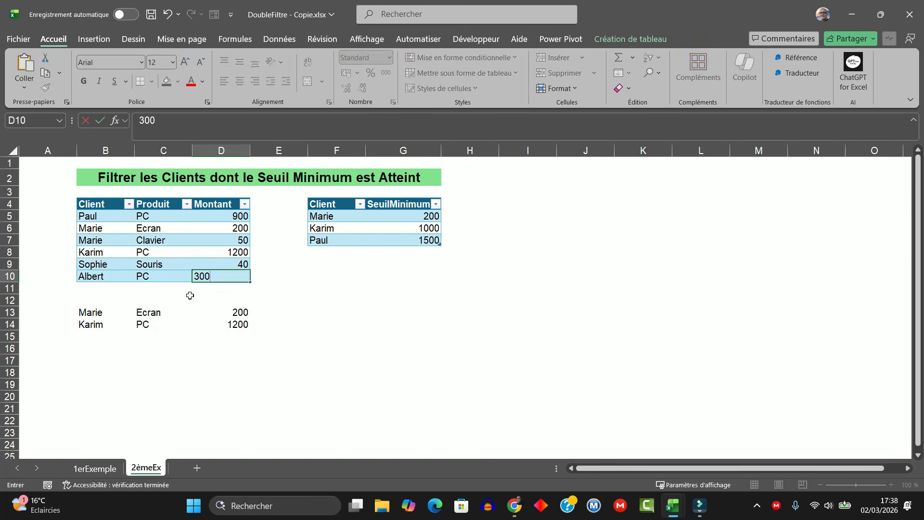
{"action": "key", "text": "Return"}
Step: Add the same new client to row 8 of TablesRègles with a SeuilMinimum of 400
{"action": "left_click", "coordinate": [344, 255]}
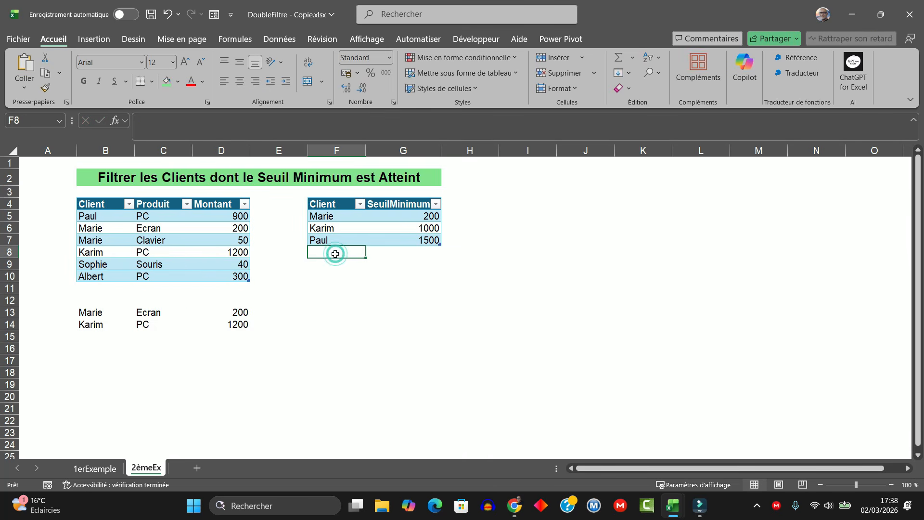
{"action": "type", "text": "Albert"}
{"action": "key", "text": "Tab"}
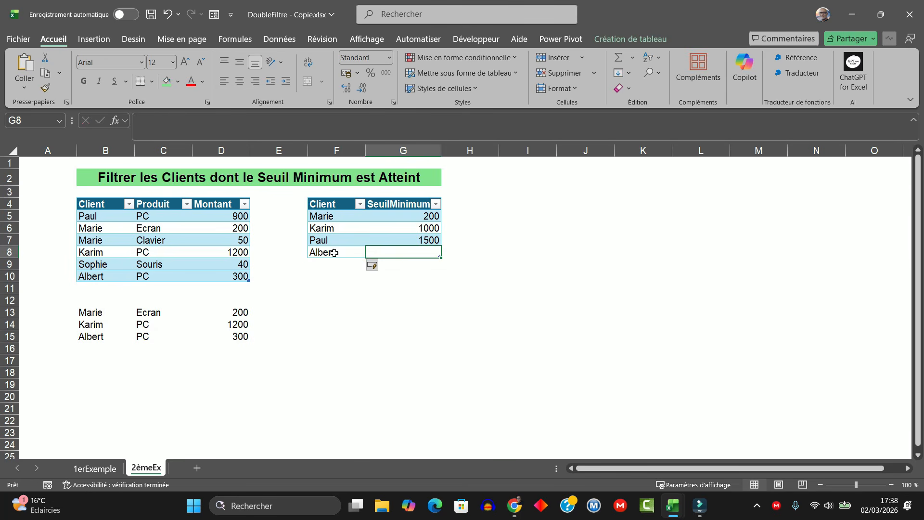
{"action": "type", "text": "400"}
{"action": "key", "text": "Return"}
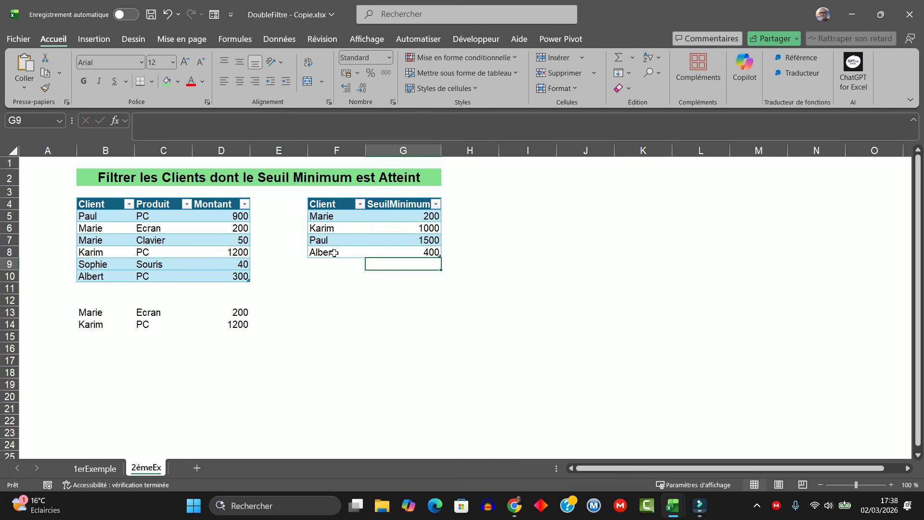
Step: Test the threshold filter by setting the first client's SeuilMinimum in cell G5 of TablesRègles to 150
{"action": "left_click", "coordinate": [400, 253]}
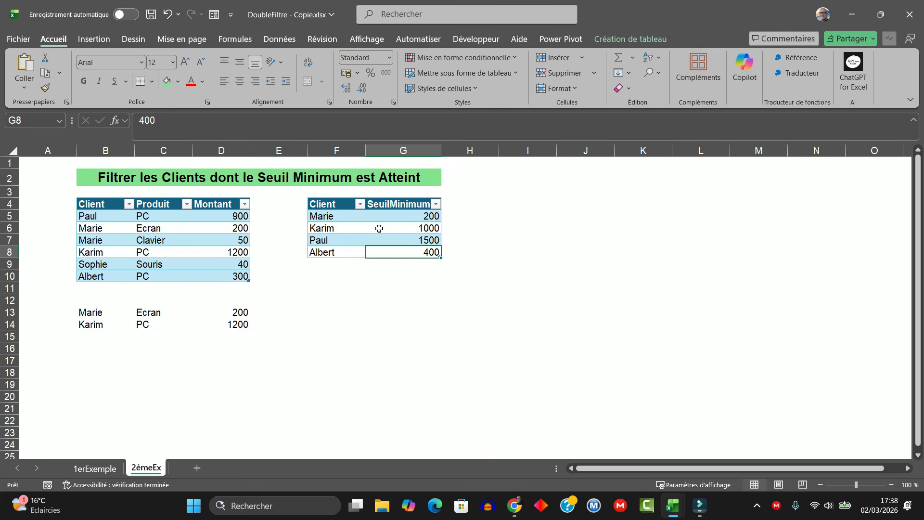
{"action": "left_click", "coordinate": [416, 215]}
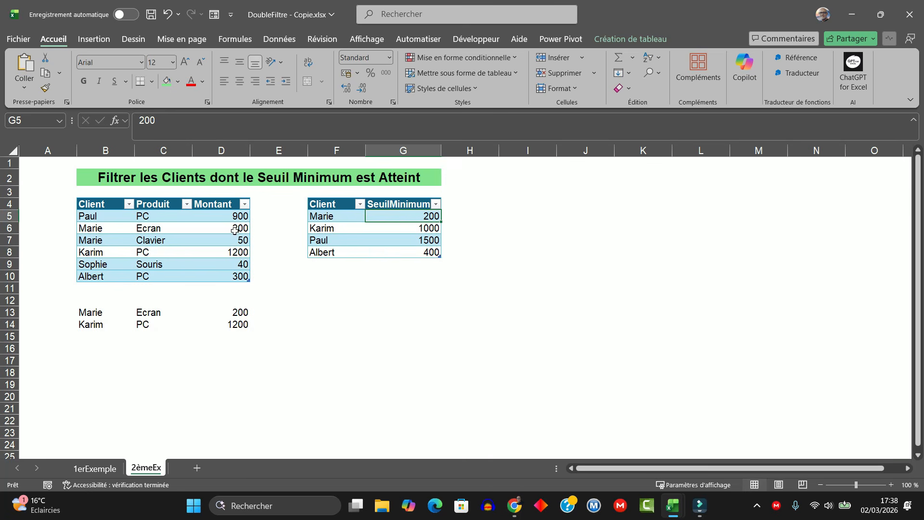
{"action": "type", "text": "150"}
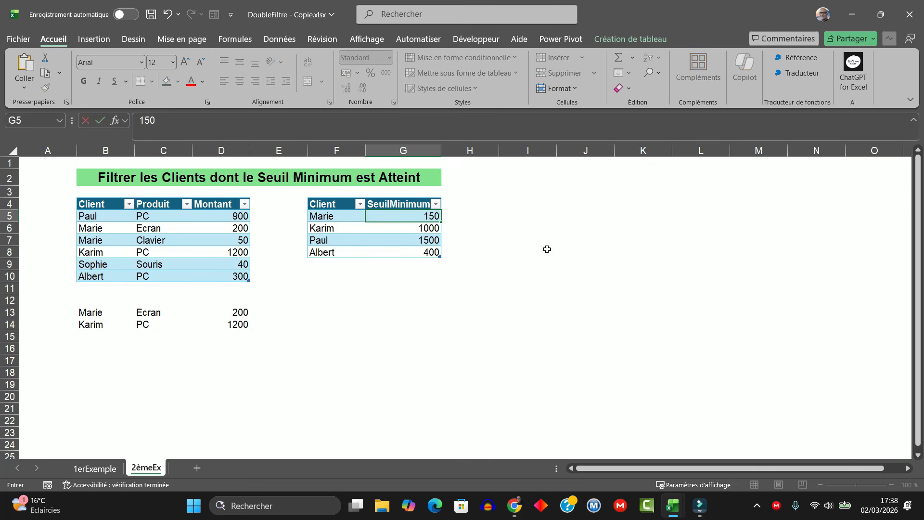
{"action": "key", "text": "Return"}
Step: Try a SeuilMinimum of 300 in cell G5 and restore it to 200
{"action": "key", "text": "Up"}
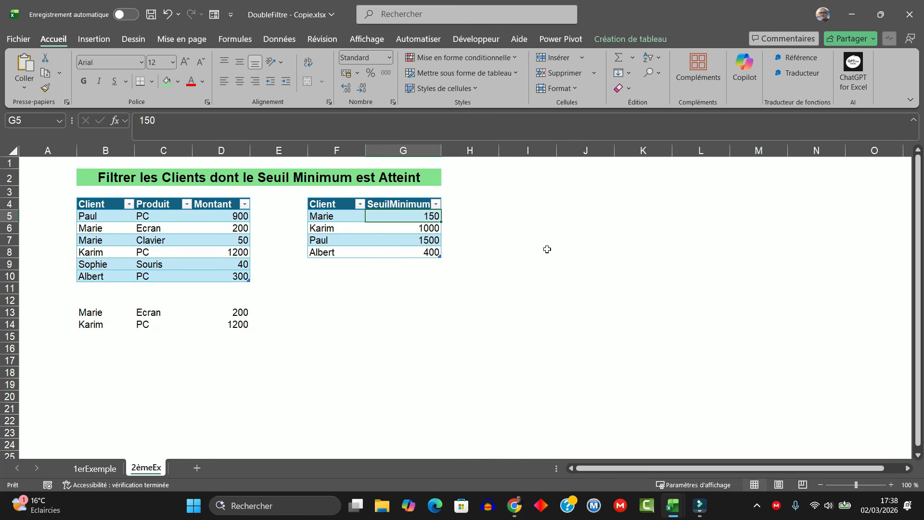
{"action": "type", "text": "300"}
{"action": "key", "text": "Return"}
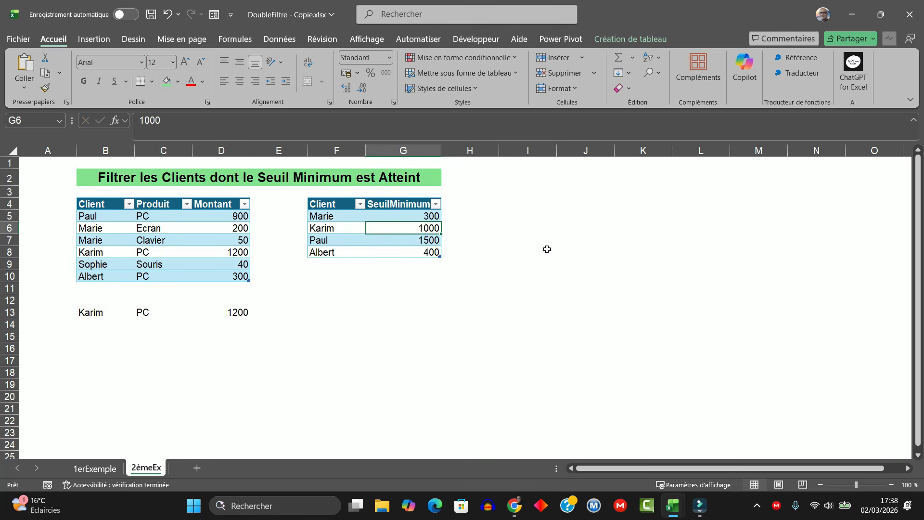
{"action": "key", "text": "Up"}
{"action": "type", "text": "200"}
{"action": "key", "text": "Return"}
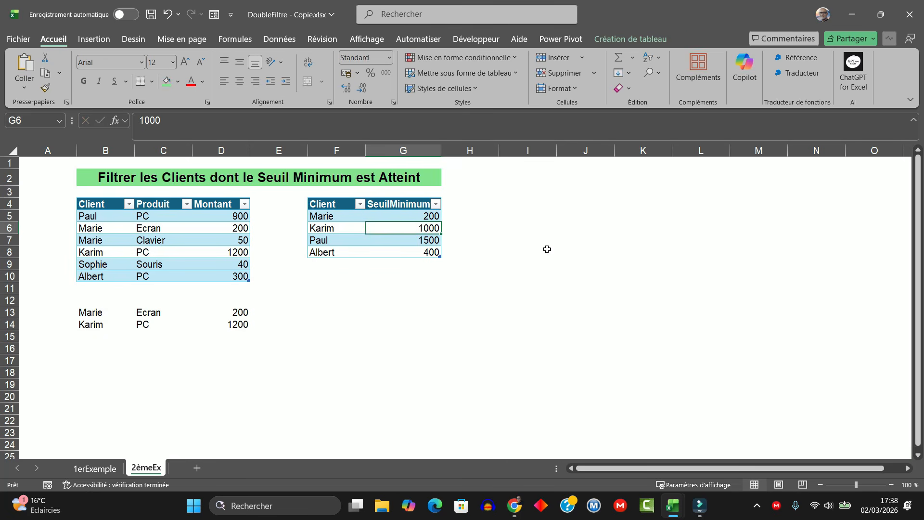
{"action": "left_click", "coordinate": [103, 315]}
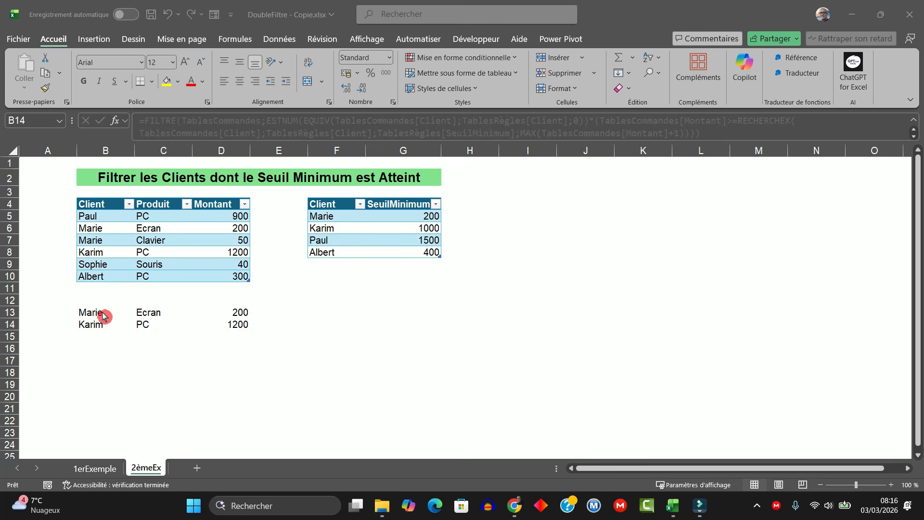
{"action": "left_click", "coordinate": [93, 314]}
{"action": "key", "text": "BackSpace"}
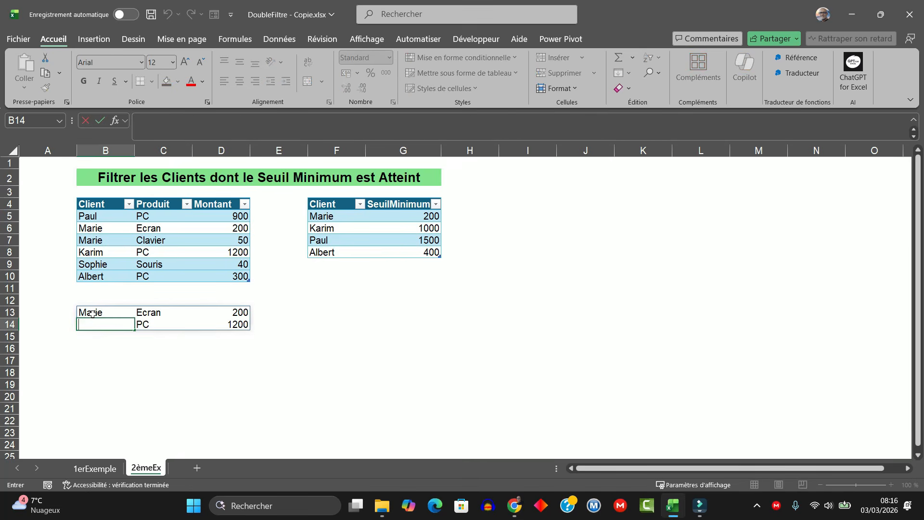
{"action": "left_click", "coordinate": [92, 363]}
Step: Open the FILTRE formula in B13 for editing and examine its TablesCommandes array and the ESTNUM(EQUIV()) client condition with match type 0
{"action": "left_click", "coordinate": [103, 312]}
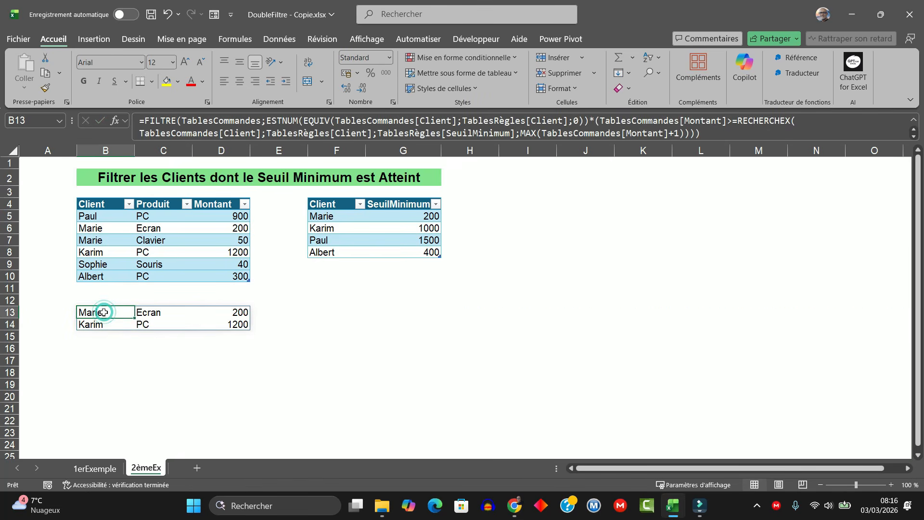
{"action": "double_click", "coordinate": [103, 312]}
{"action": "left_click", "coordinate": [96, 312]}
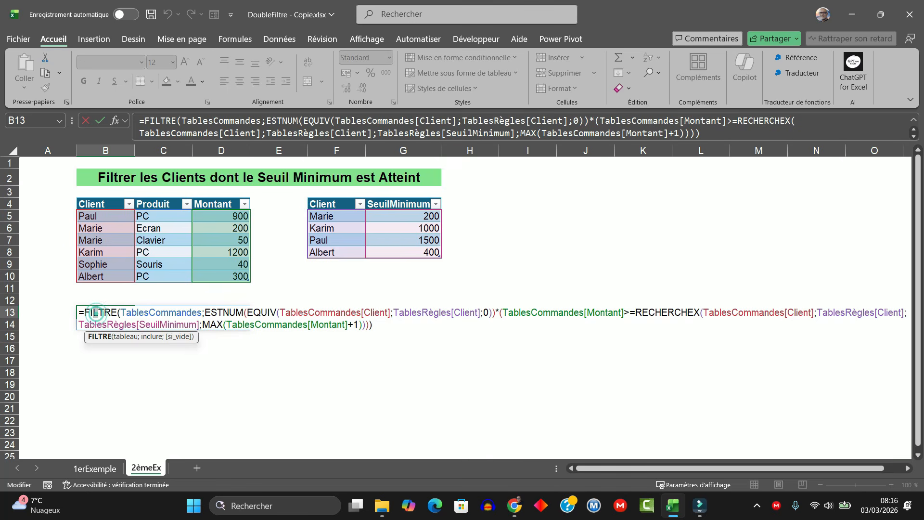
{"action": "left_click_drag", "start_coordinate": [117, 311], "coordinate": [94, 312]}
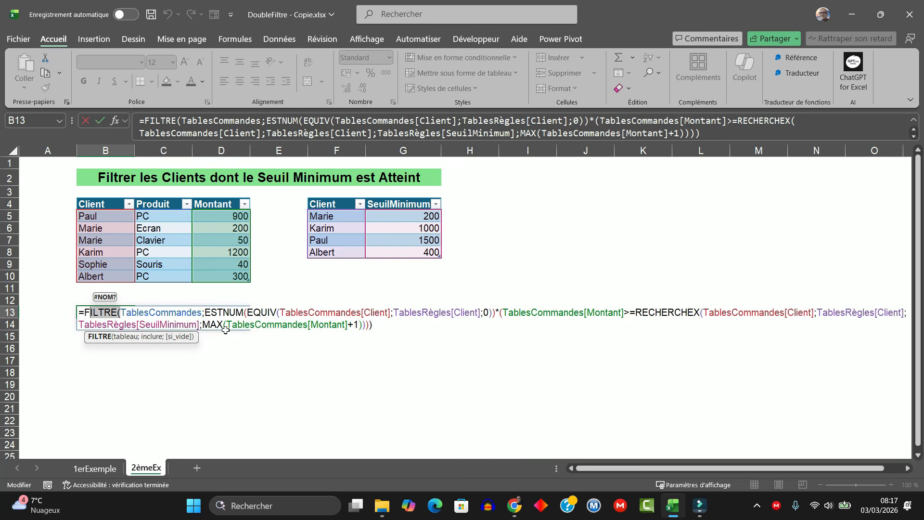
{"action": "left_click", "coordinate": [202, 310]}
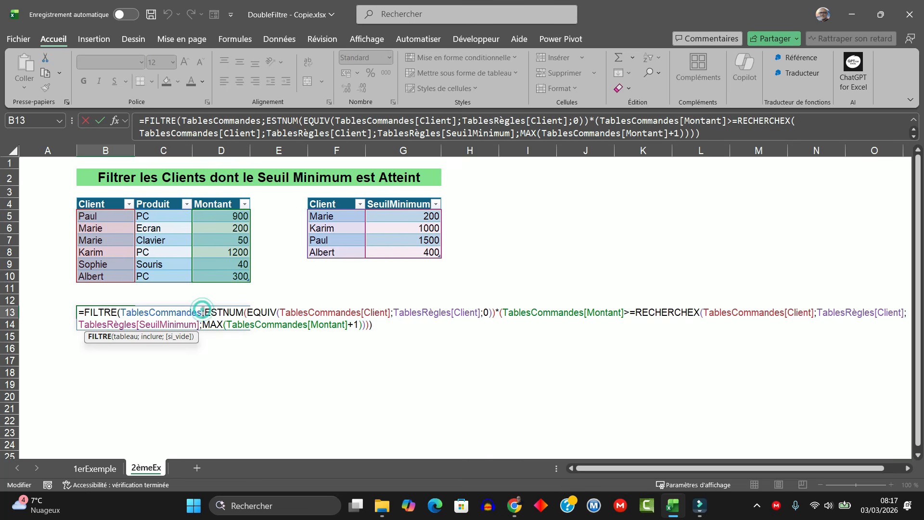
{"action": "left_click", "coordinate": [268, 312]}
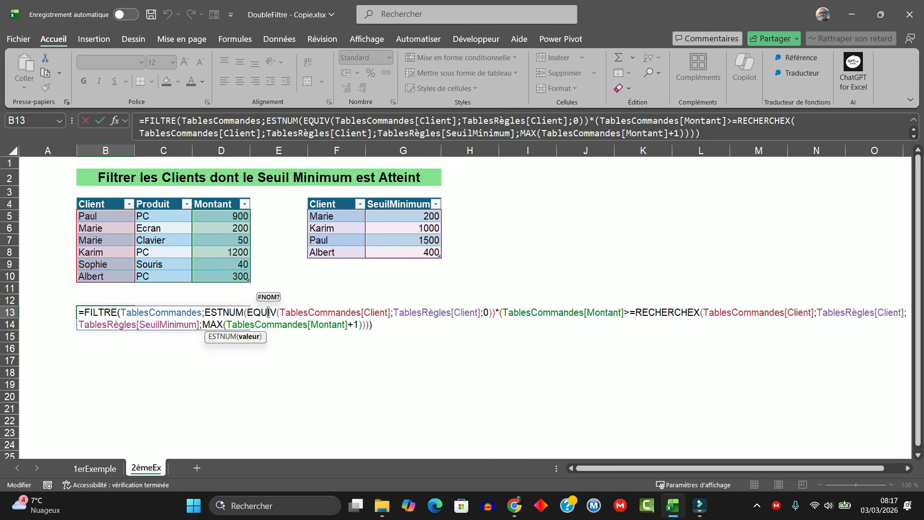
{"action": "left_click_drag", "start_coordinate": [490, 311], "coordinate": [480, 312]}
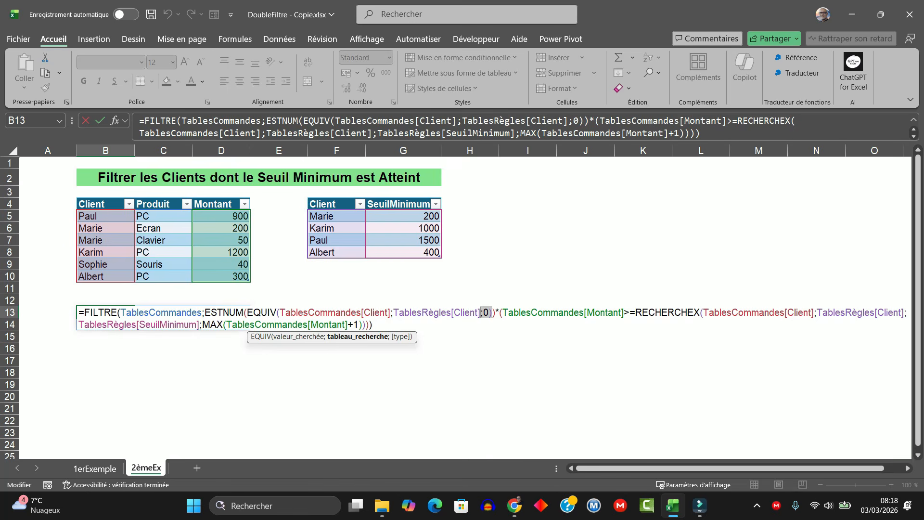
{"action": "left_click", "coordinate": [243, 312]}
{"action": "left_click_drag", "start_coordinate": [243, 311], "coordinate": [204, 311]}
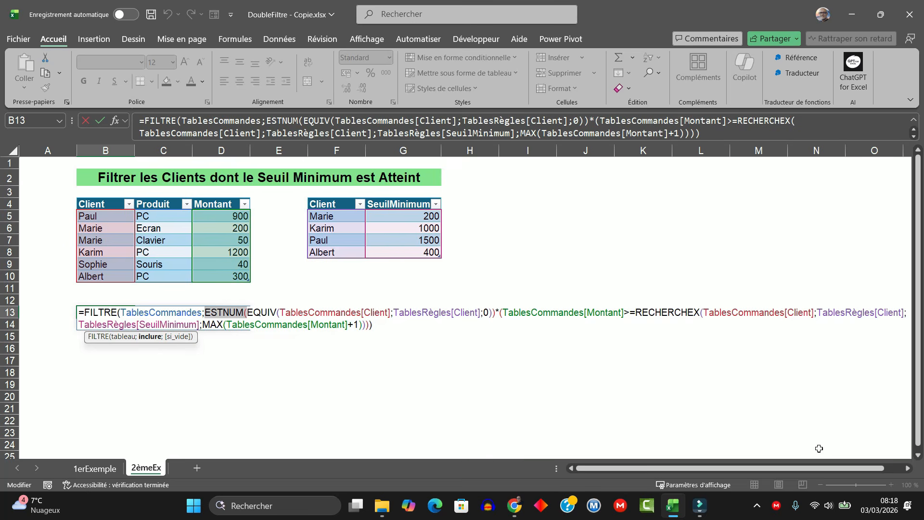
Step: Examine the multiplication sign joining the two conditions and the TablesCommandes[Montant] comparison with RECHERCHEX in the B13 formula
{"action": "left_click", "coordinate": [497, 313]}
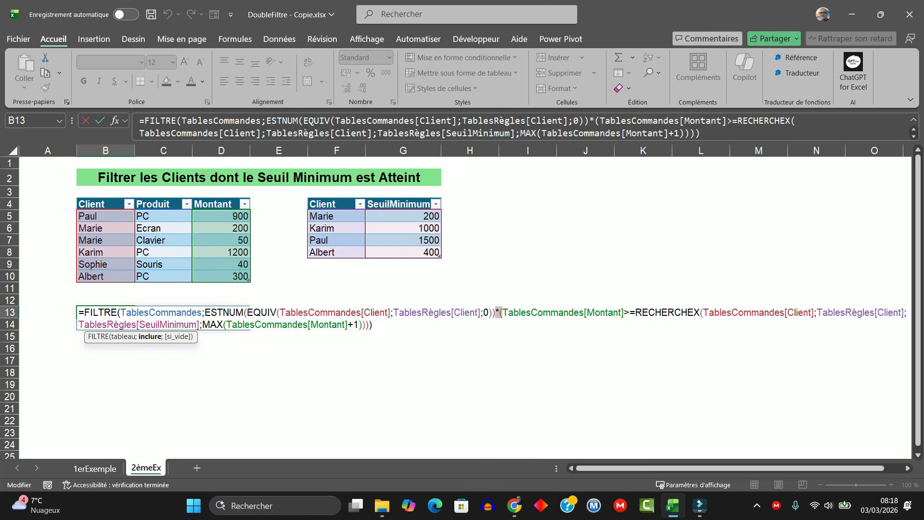
{"action": "key", "text": "Right"}
{"action": "key", "text": "Right"}
{"action": "key", "text": "Right"}
{"action": "key", "text": "Right"}
{"action": "key", "text": "Right"}
{"action": "key", "text": "Right"}
{"action": "key", "text": "Right"}
{"action": "key", "text": "Right"}
{"action": "key", "text": "Right"}
{"action": "key", "text": "Right"}
{"action": "key", "text": "Right"}
{"action": "key", "text": "Right"}
{"action": "key", "text": "Right"}
{"action": "key", "text": "Right"}
{"action": "key", "text": "Right"}
{"action": "key", "text": "Right"}
{"action": "key", "text": "Right"}
{"action": "key", "text": "Right"}
{"action": "key", "text": "Right"}
{"action": "key", "text": "Right"}
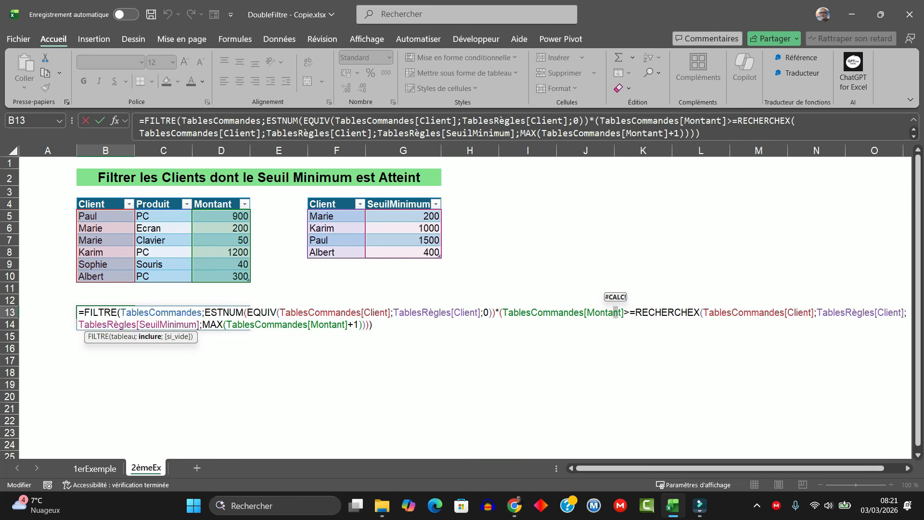
{"action": "left_click", "coordinate": [615, 313]}
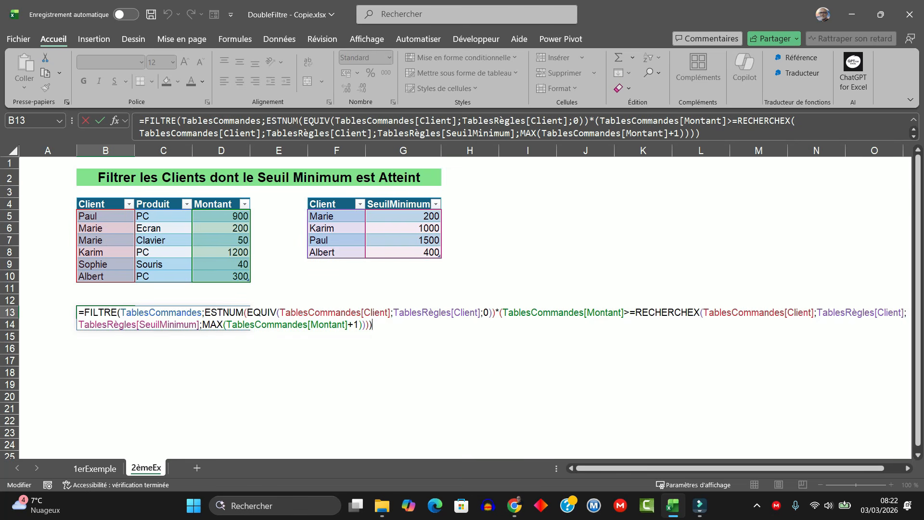